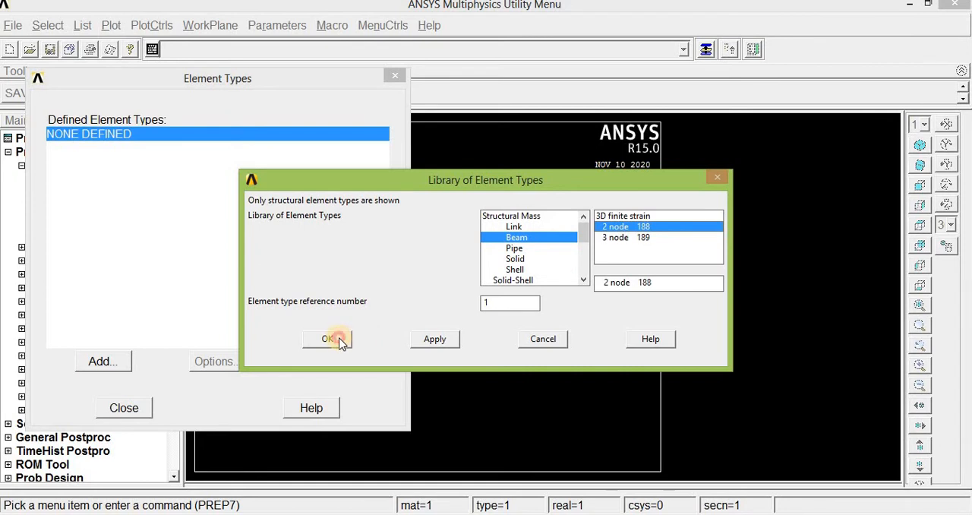
Add the Beam 2 node 188 element type with reference number 1 and finish the element type definition.
left_click(338, 339)
left_click(124, 408)
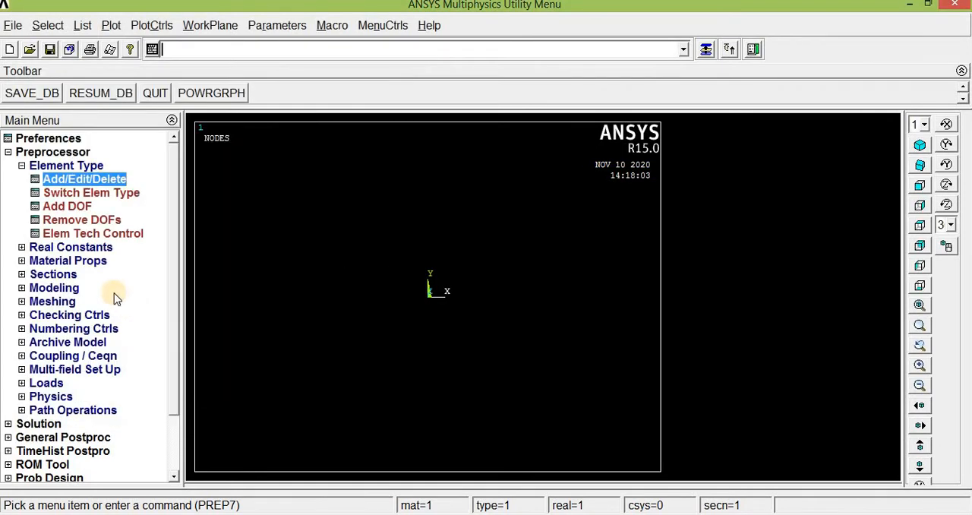
Start defining structural linear elastic isotropic properties for material model number 1.
left_click(67, 261)
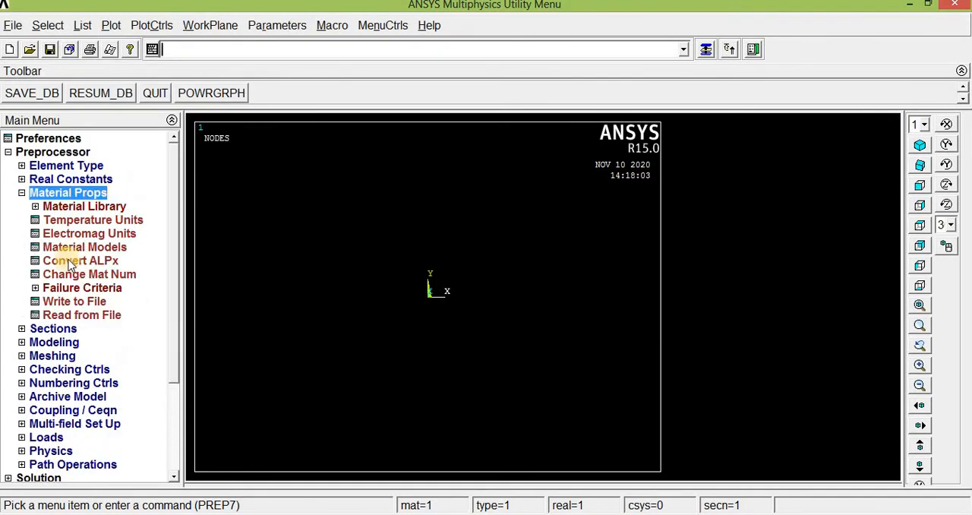
left_click(67, 247)
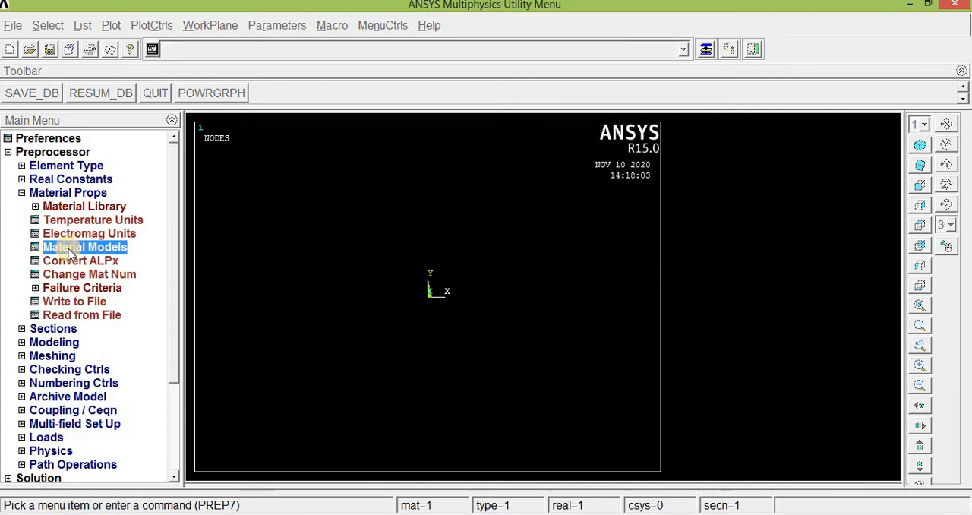
double_click(519, 207)
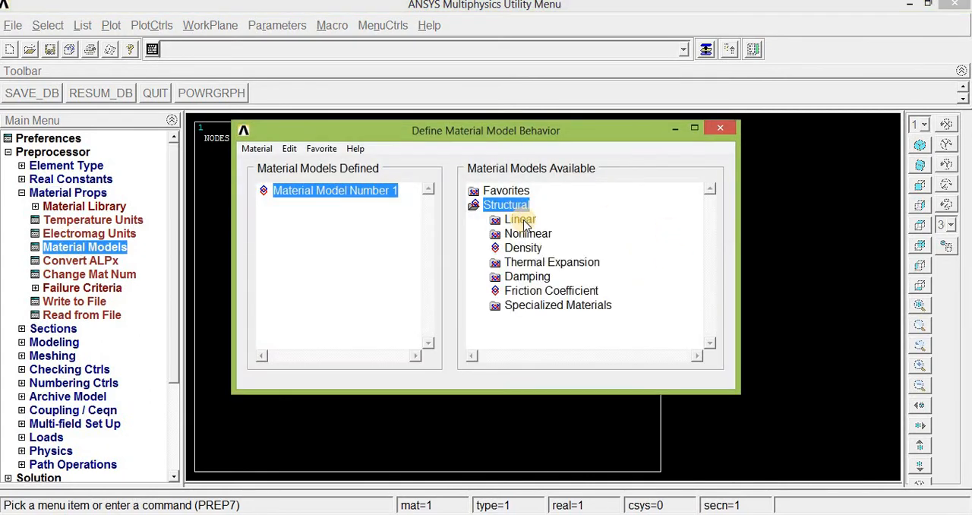
double_click(521, 219)
double_click(548, 234)
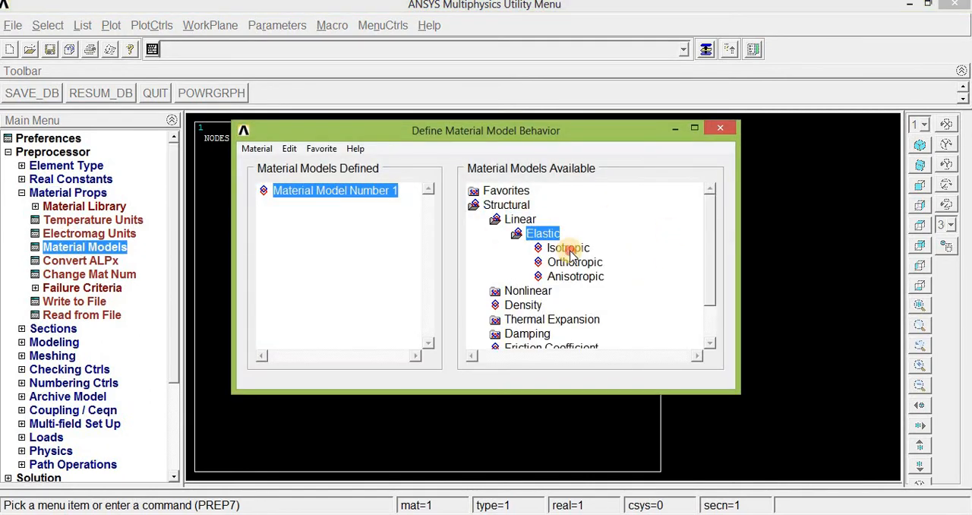
double_click(568, 249)
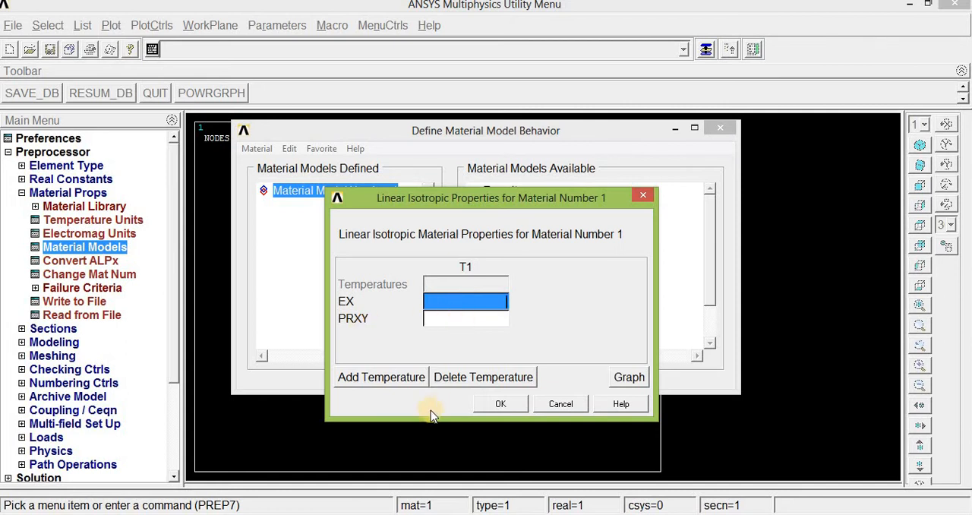
Set the material's EX to 210e9 and PRXY to 0.27 as given in the exercise picture, and close the material definition.
key("alt+Tab")
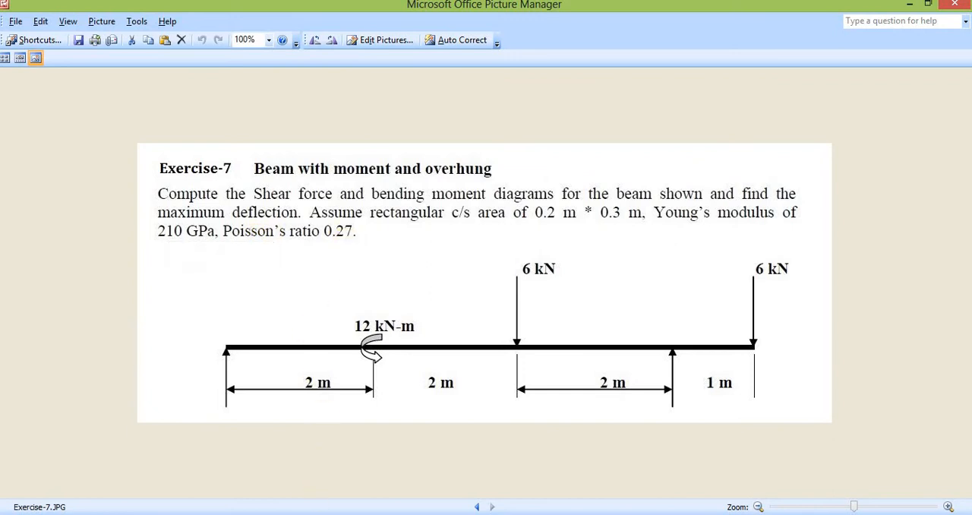
left_click(384, 514)
left_click(516, 449)
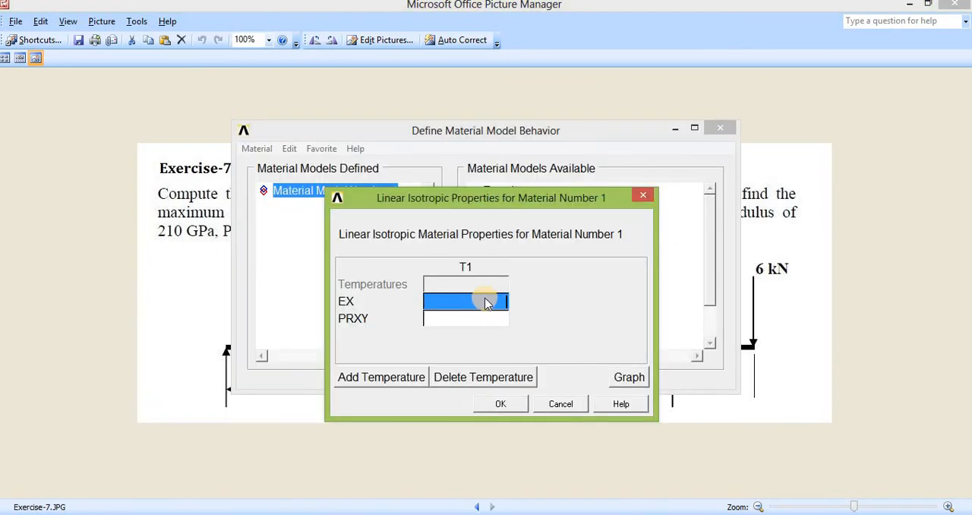
type("210e9")
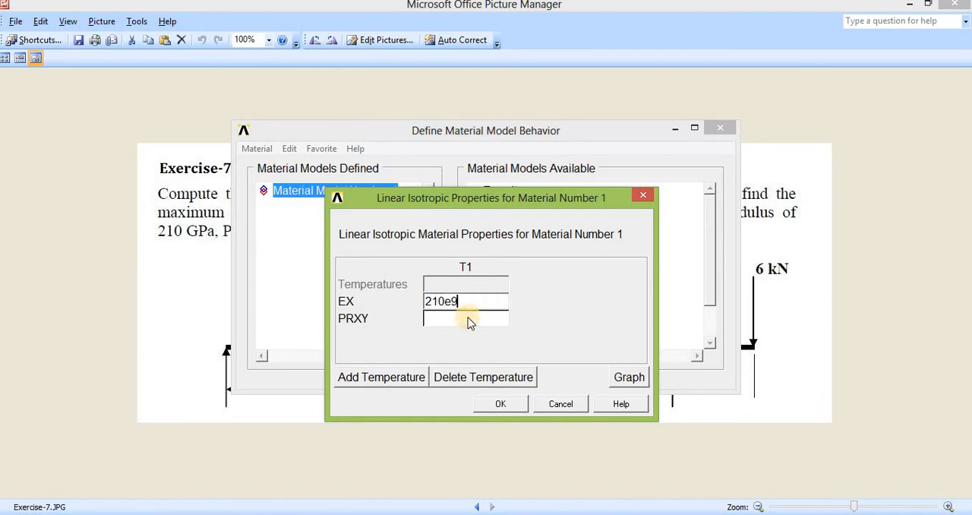
left_click(467, 323)
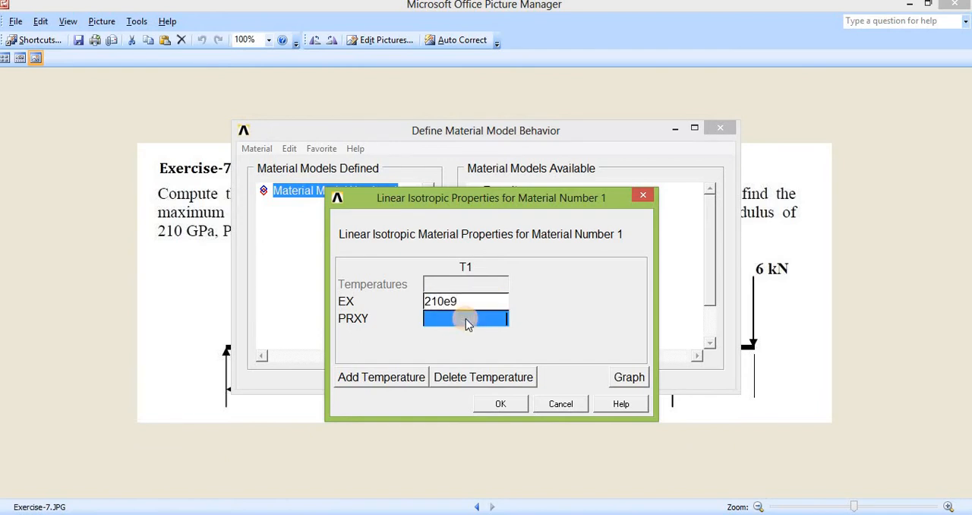
type("0.27")
left_click(500, 405)
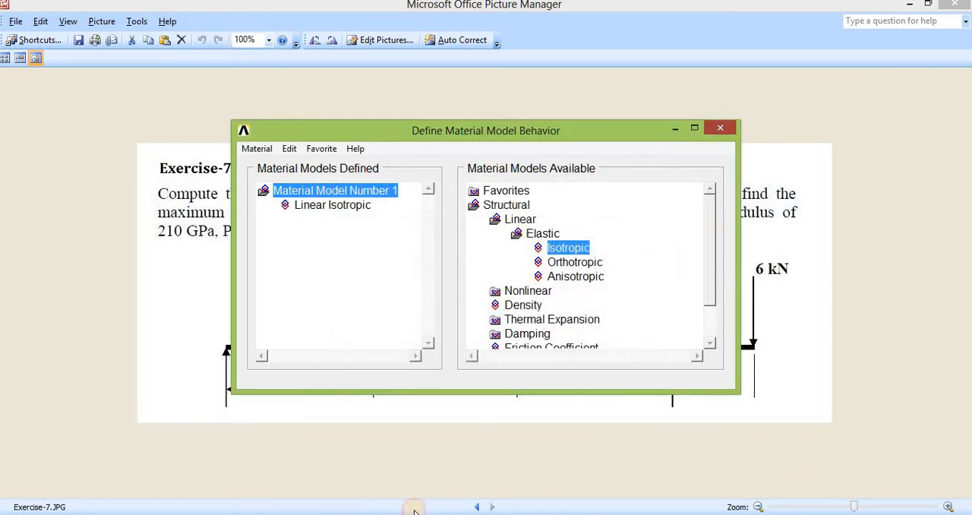
left_click(721, 128)
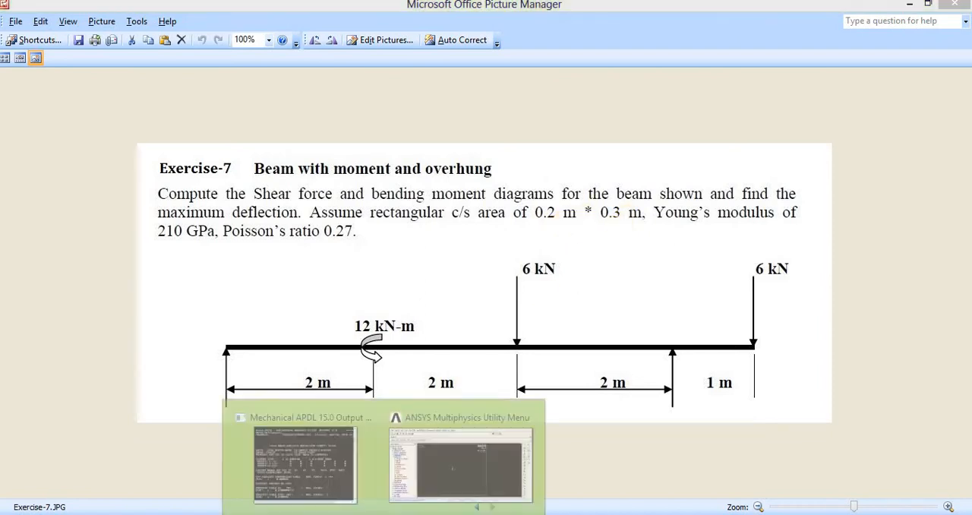
Back in ANSYS, define a common rectangular beam section with ID 1, width B 0.2 and height H 0.3.
left_click(433, 463)
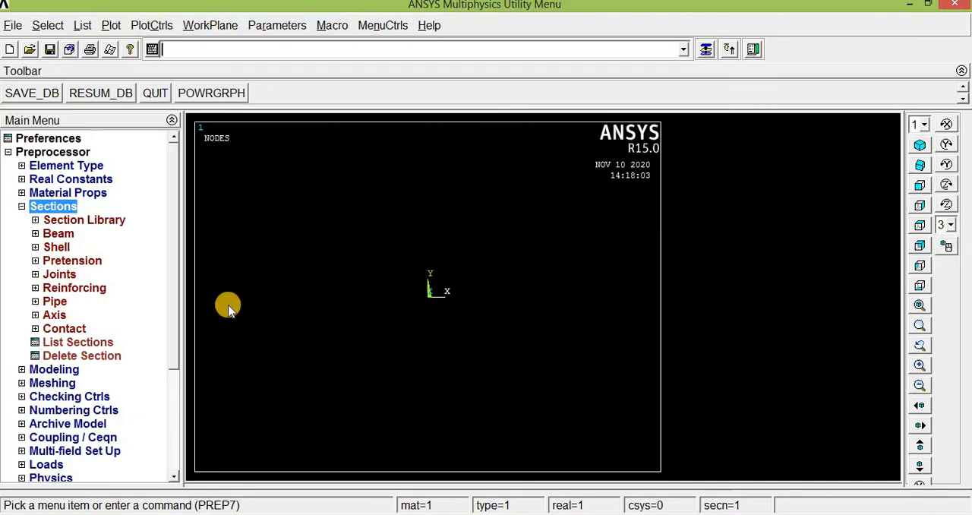
left_click(56, 211)
left_click(57, 211)
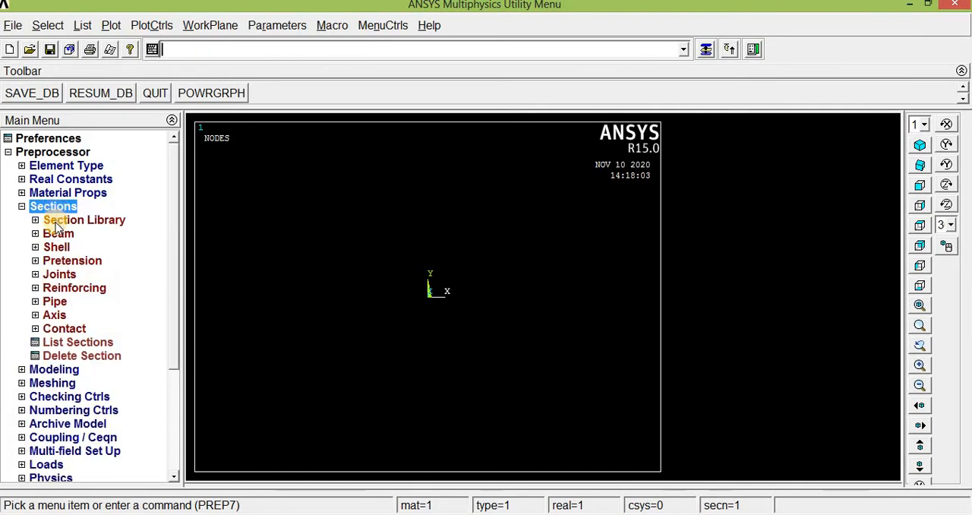
left_click(54, 234)
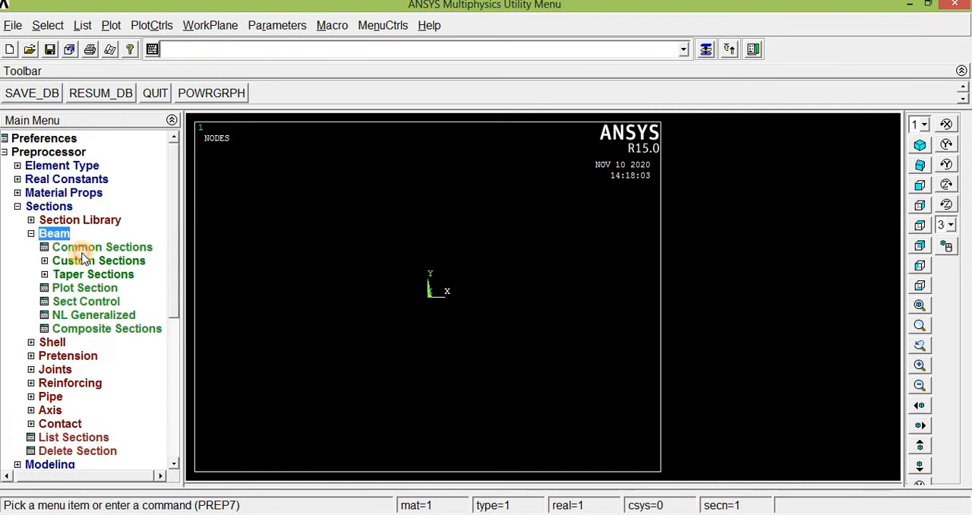
left_click(82, 249)
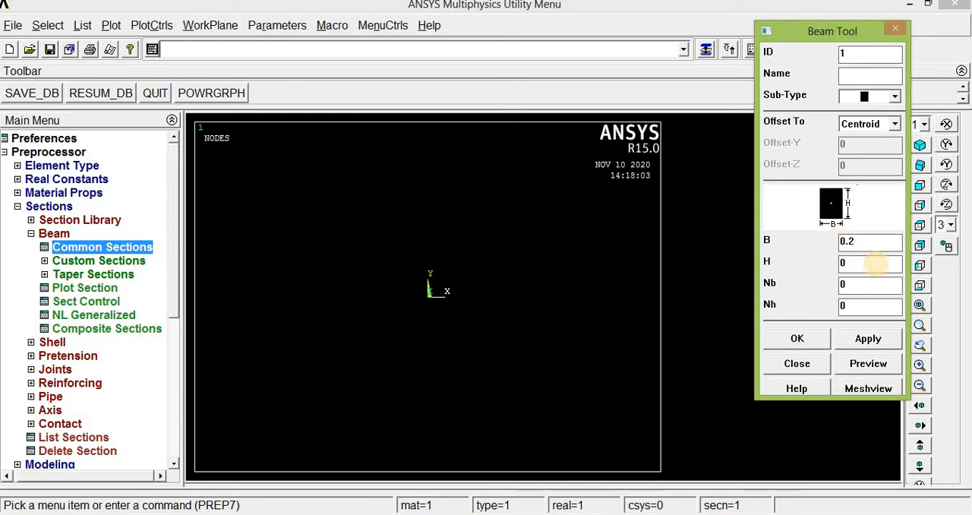
left_click(874, 262)
type("0.3")
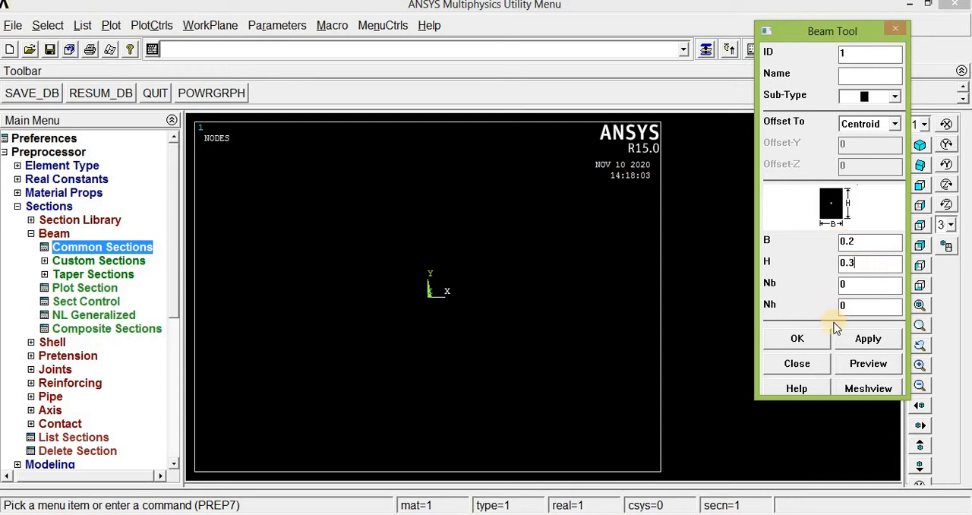
left_click(794, 340)
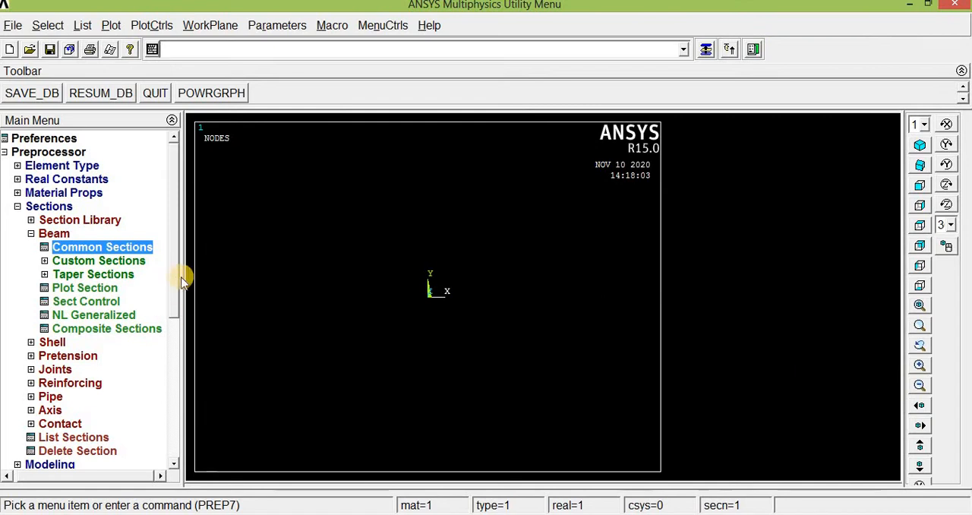
Create node 1 at the origin of the active coordinate system.
left_click_drag(174, 286, 176, 319)
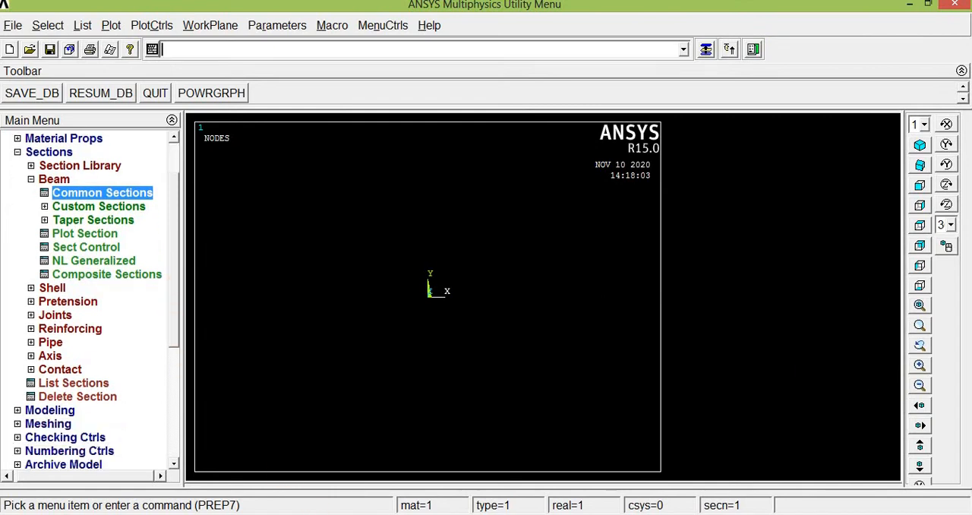
left_click(345, 514)
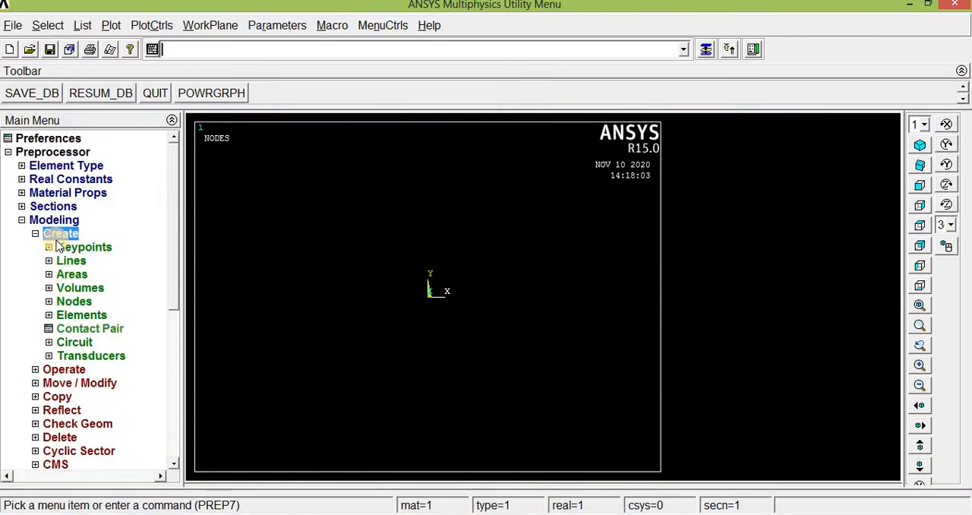
left_click(73, 302)
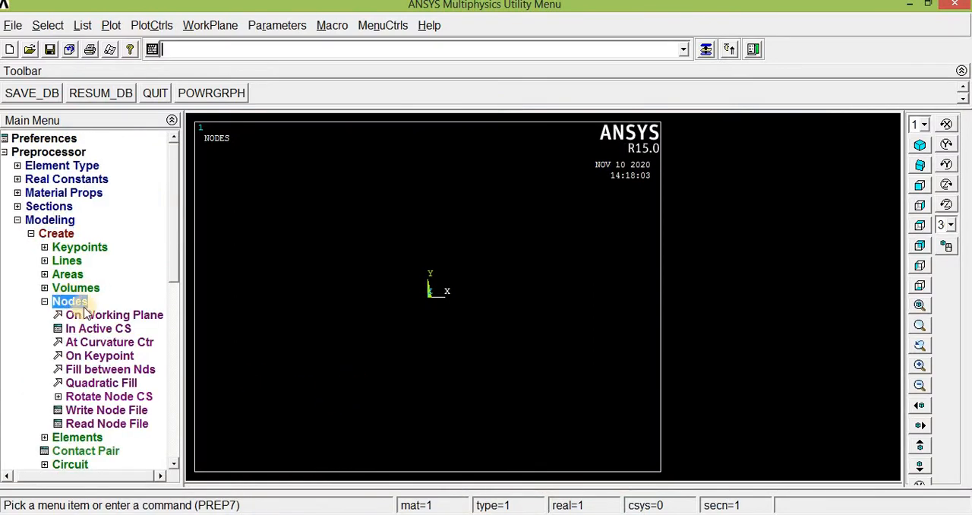
left_click(95, 329)
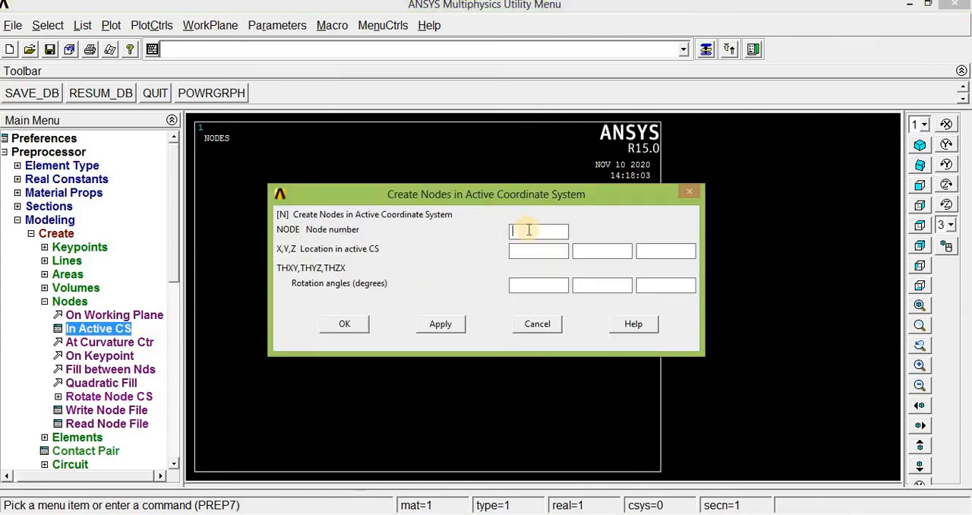
left_click(529, 253)
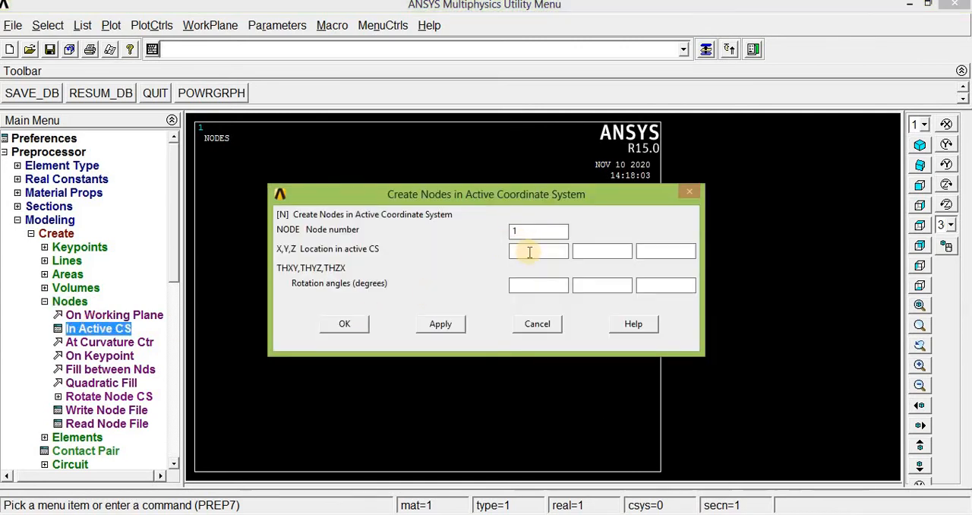
left_click(661, 253)
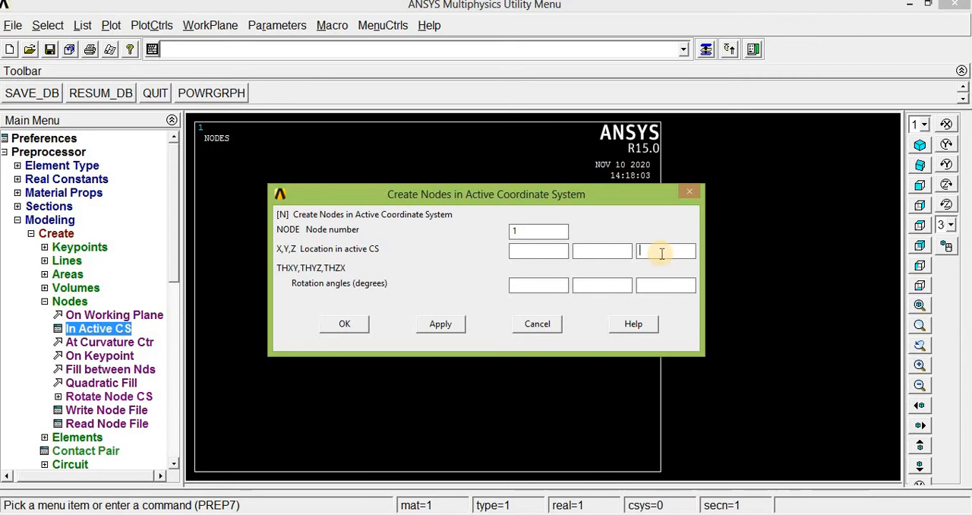
left_click(444, 324)
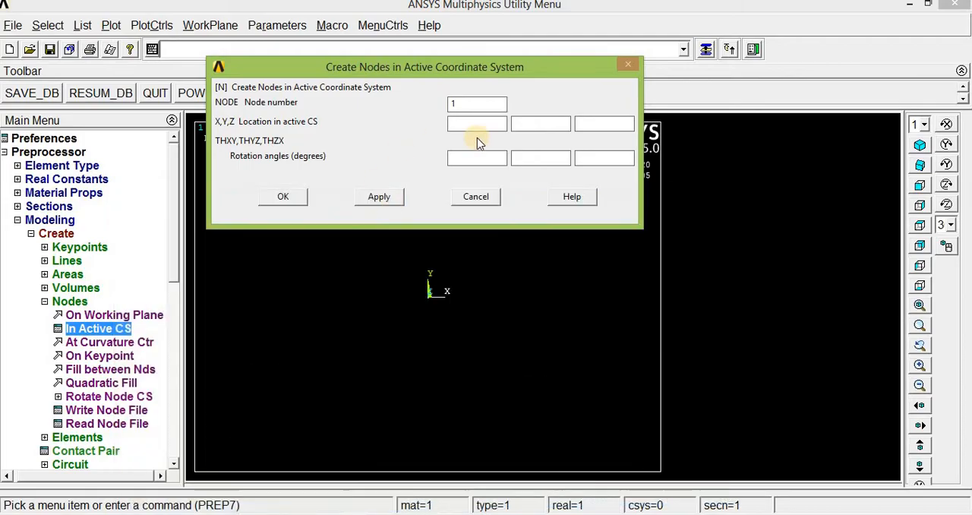
Create node 2 at X = 2 and node 3 at X = 4 in the active coordinate system.
double_click(455, 104)
type("2")
left_click(457, 126)
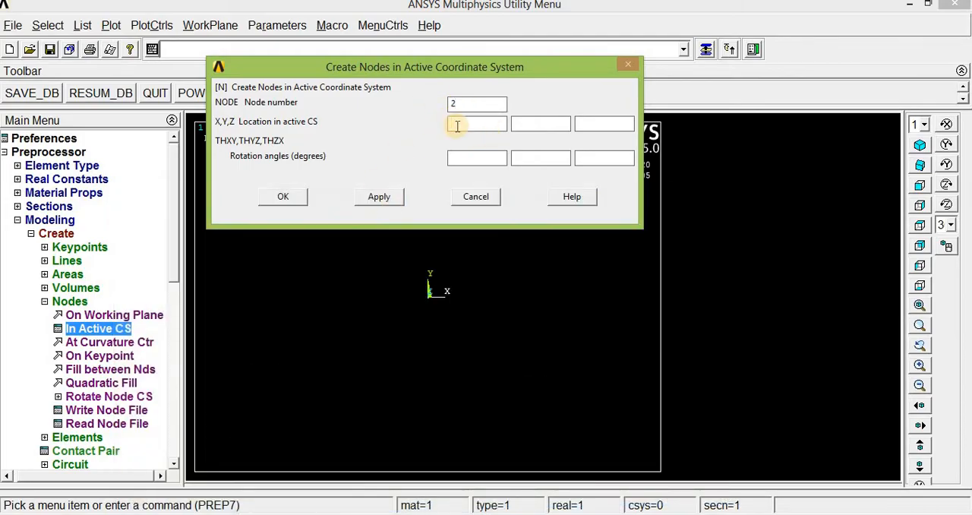
left_click(380, 196)
left_click(380, 197)
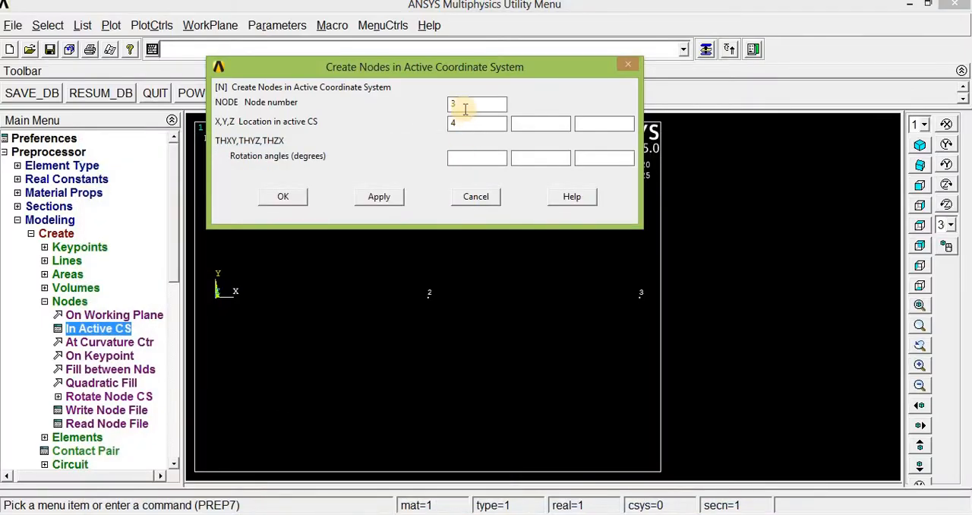
Create node 4 at X = 6 to match the second support in the exercise picture.
left_click(450, 104)
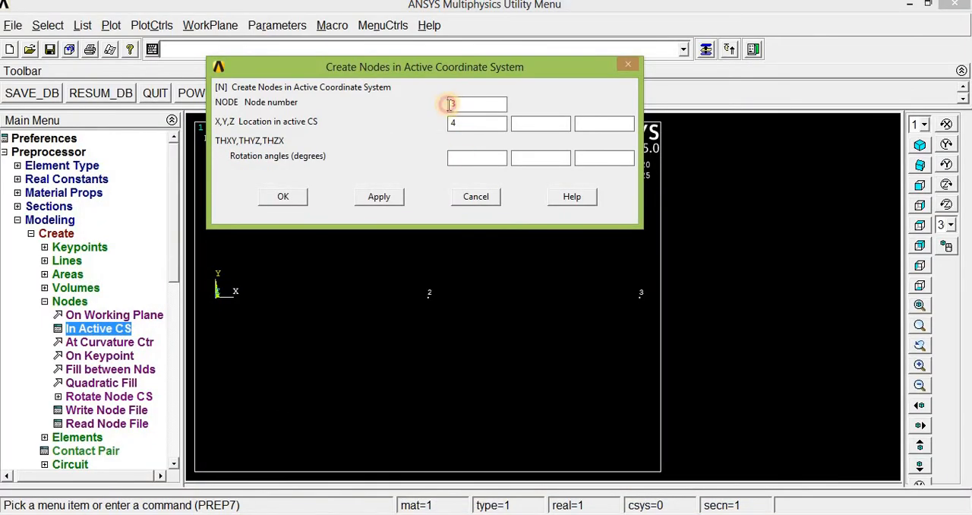
type("4")
left_click_drag(465, 124, 450, 124)
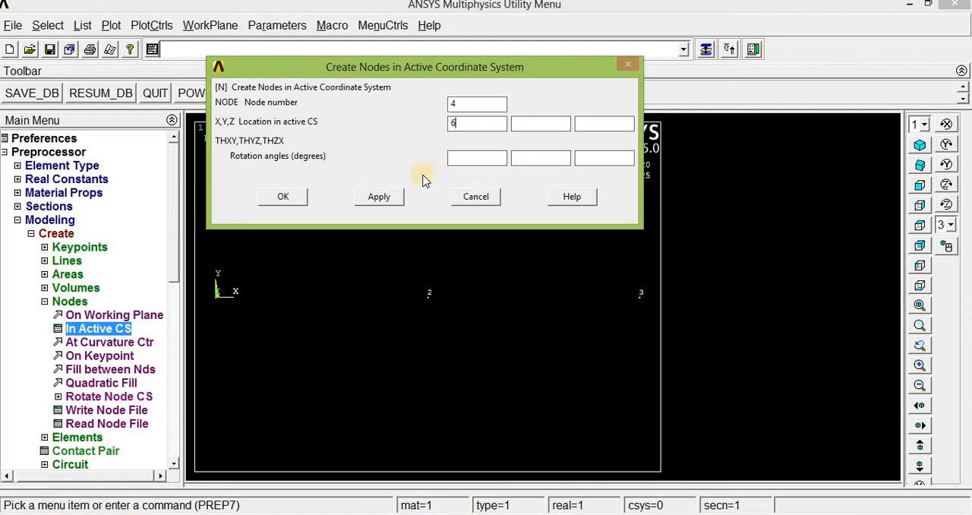
left_click(379, 196)
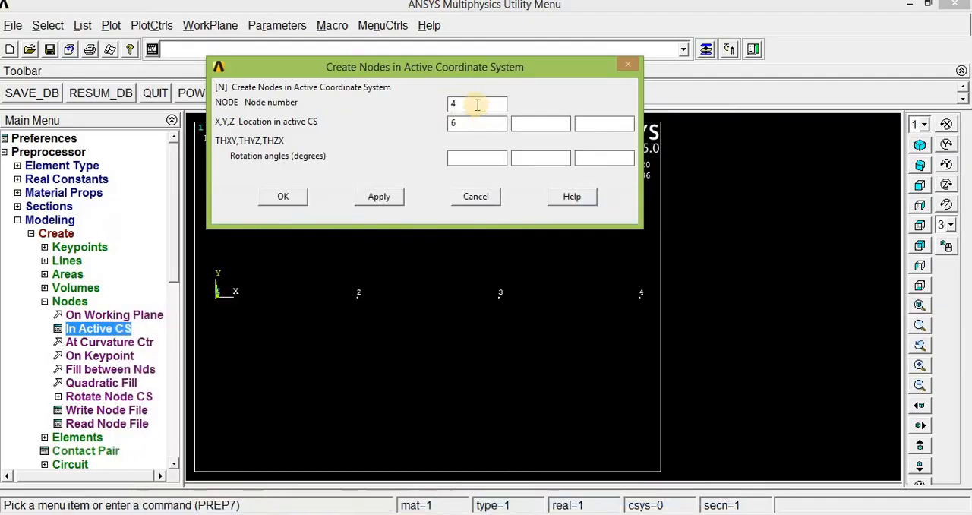
Create node 5 at X = 7 for the overhanging beam end and finish node creation.
left_click_drag(477, 104, 444, 131)
type("5")
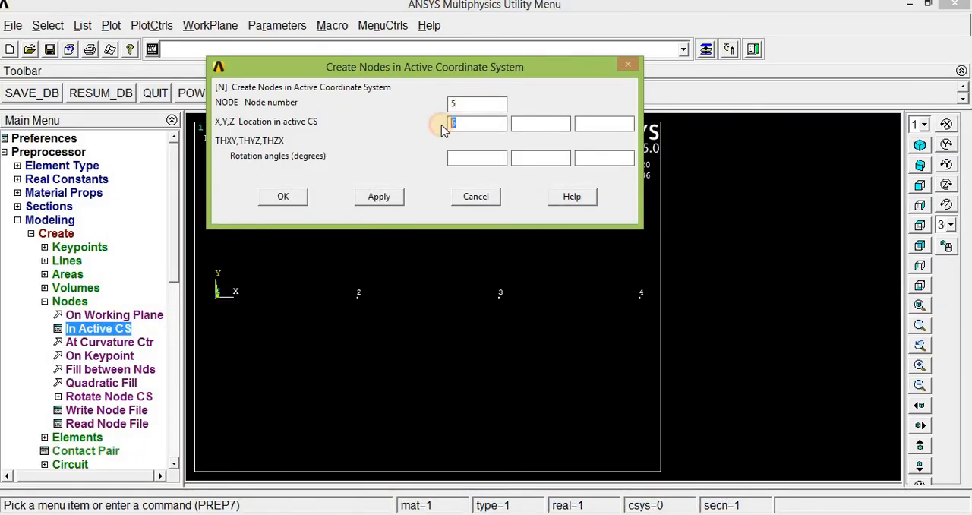
type("7")
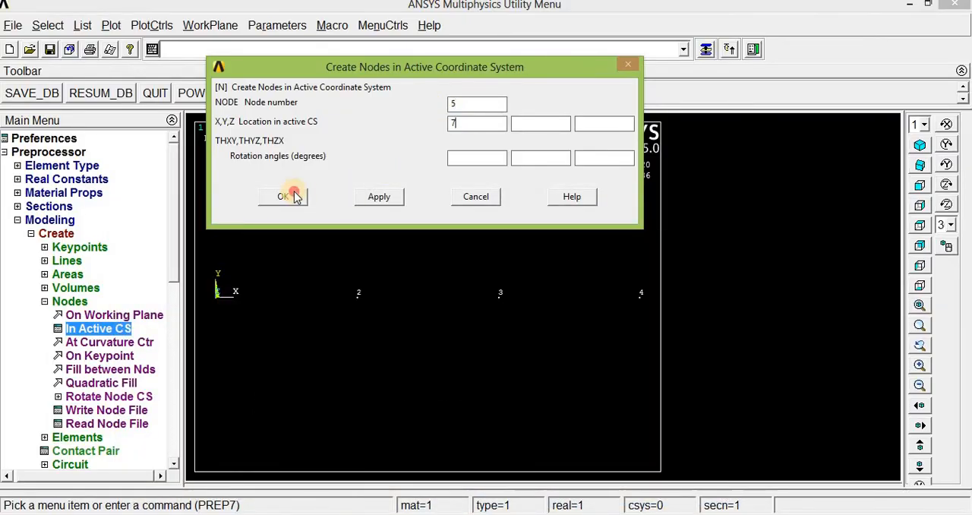
left_click(300, 195)
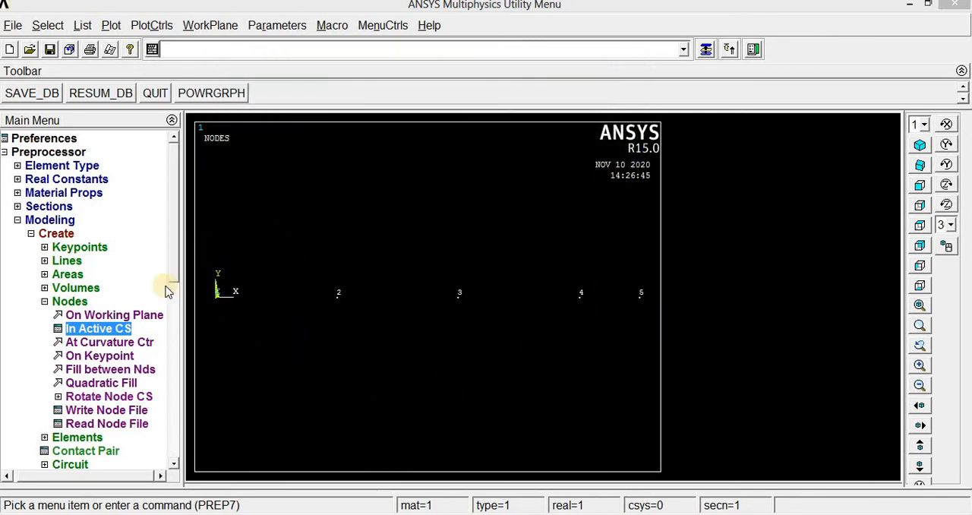
Create an auto-numbered element through nodes 1 and 2.
left_click_drag(175, 240, 179, 282)
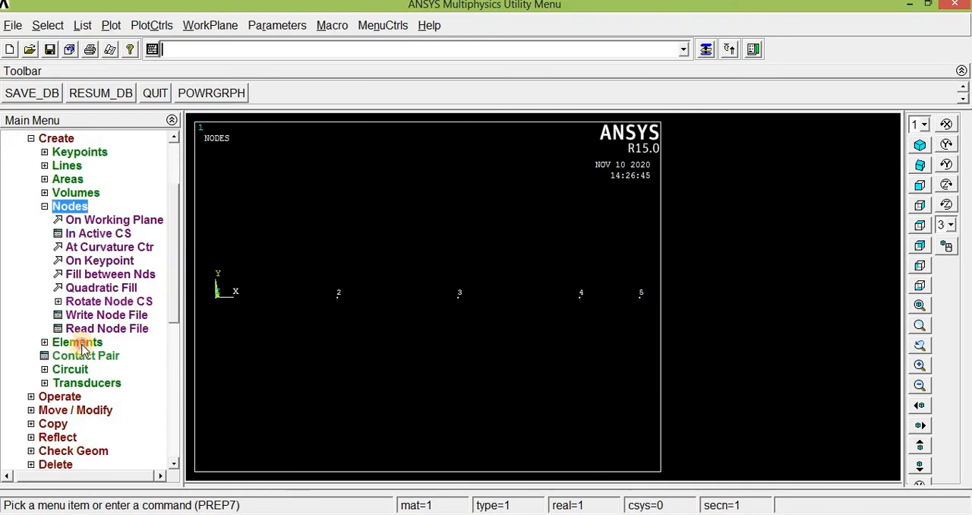
left_click(82, 343)
left_click(105, 249)
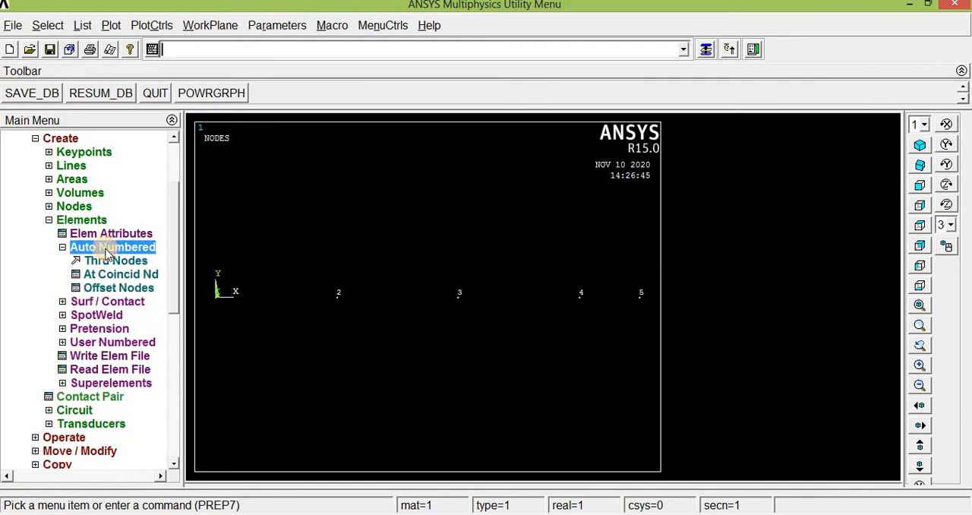
left_click(110, 262)
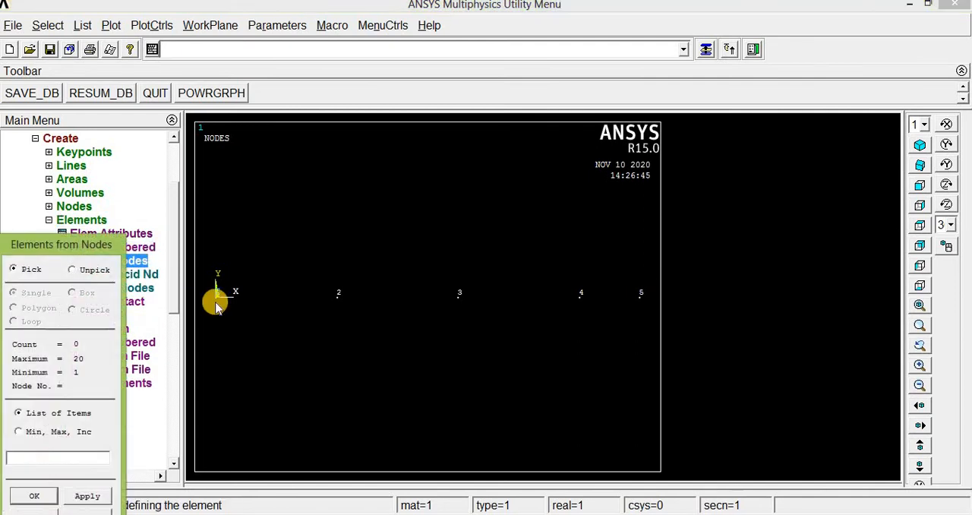
left_click(217, 303)
left_click(334, 298)
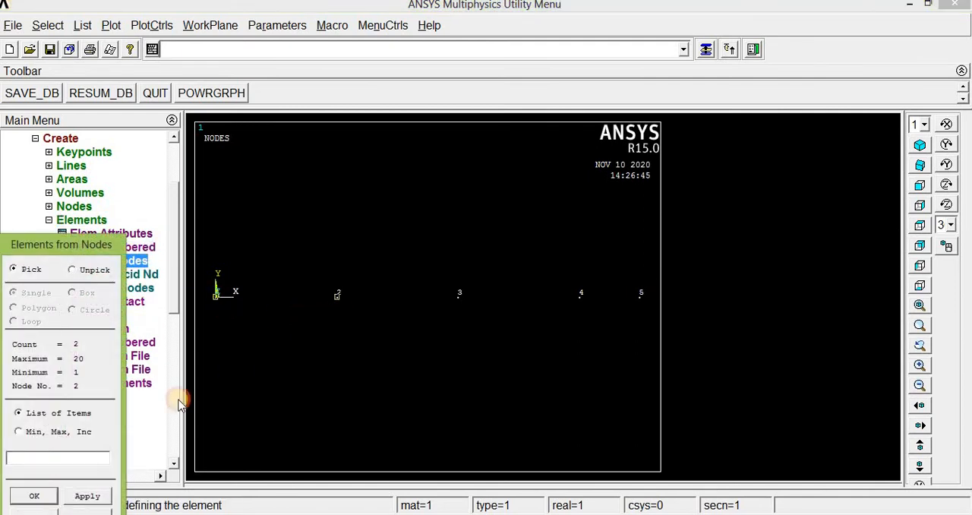
left_click(88, 495)
Create the beam elements joining nodes 2 and 3 and nodes 3 and 4.
left_click(335, 297)
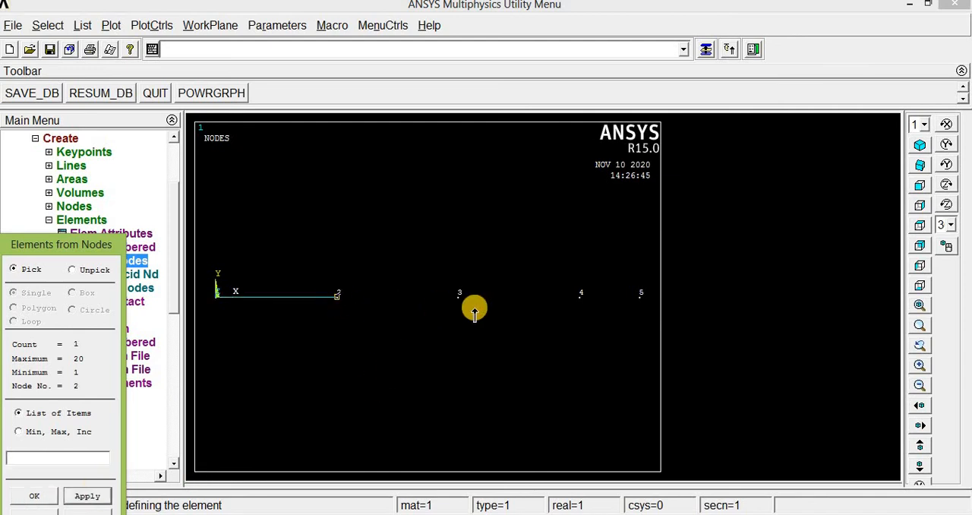
left_click(469, 304)
left_click(90, 497)
left_click(462, 306)
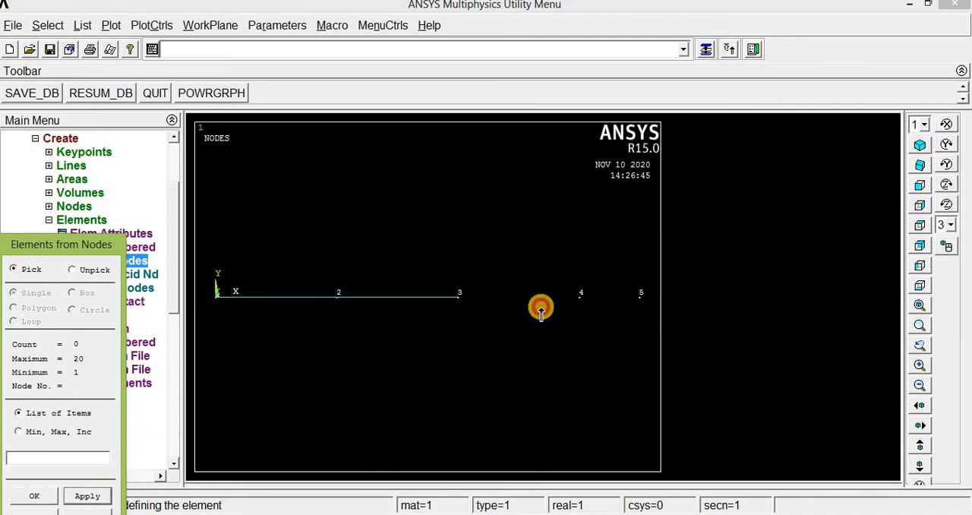
left_click(587, 306)
left_click(87, 495)
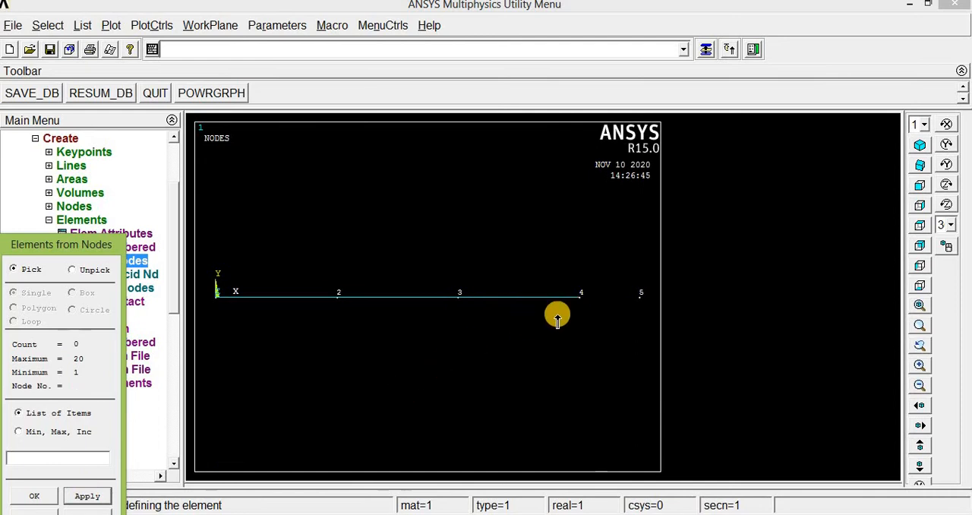
Create the overhang element between nodes 4 and 5 and finish element creation.
left_click(582, 307)
left_click(642, 304)
left_click(35, 496)
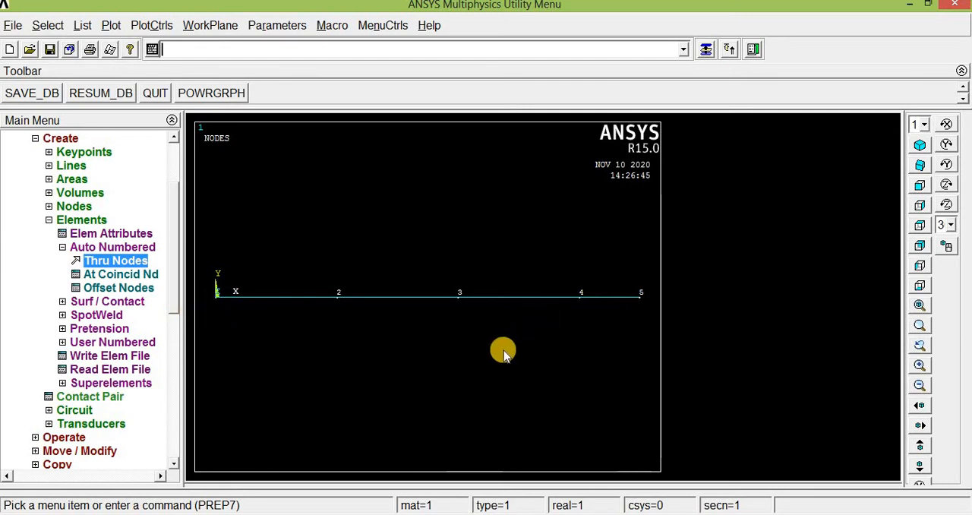
Define a new analysis of type Static for the beam.
left_click_drag(172, 287, 138, 369)
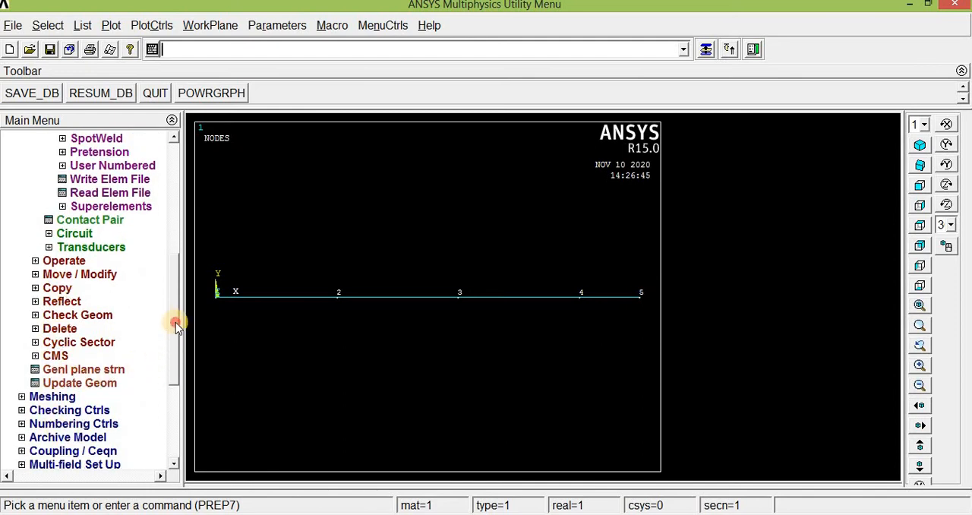
left_click_drag(176, 324, 174, 392)
left_click(54, 312)
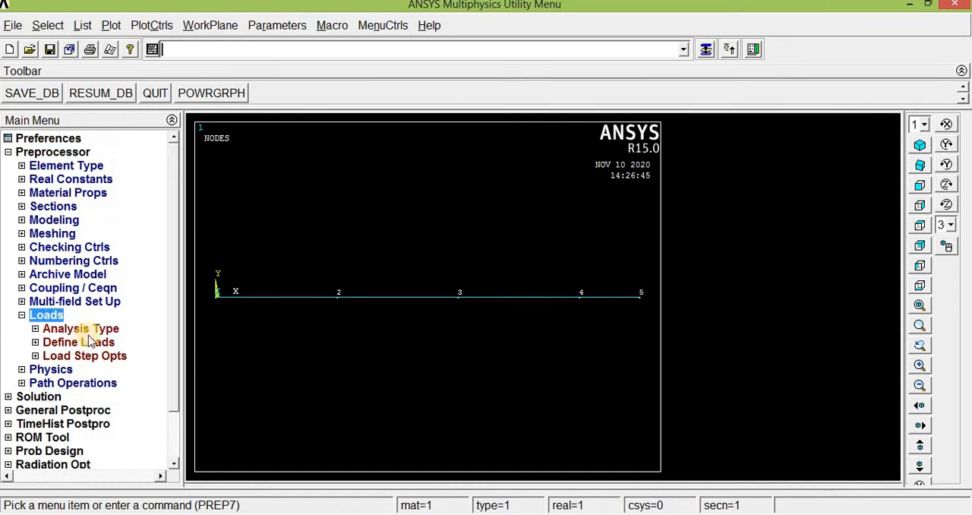
left_click(84, 328)
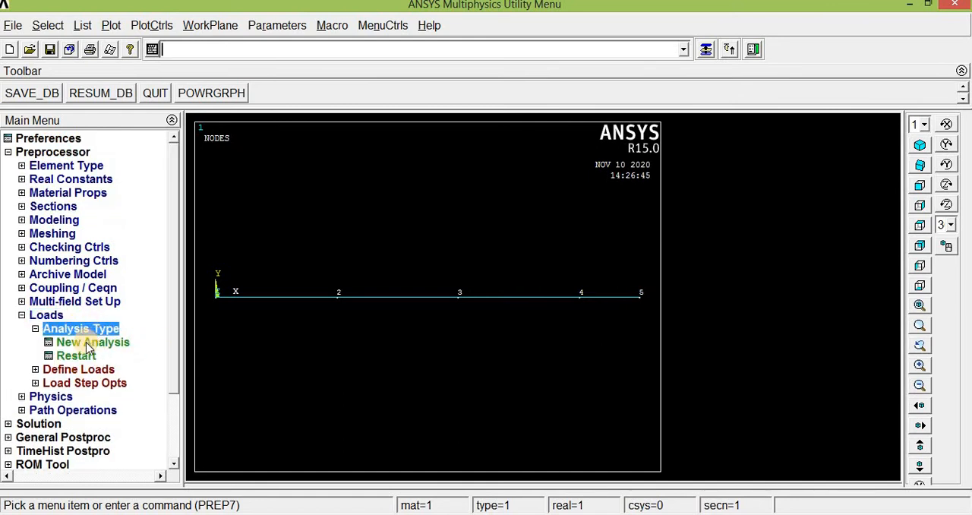
left_click(89, 343)
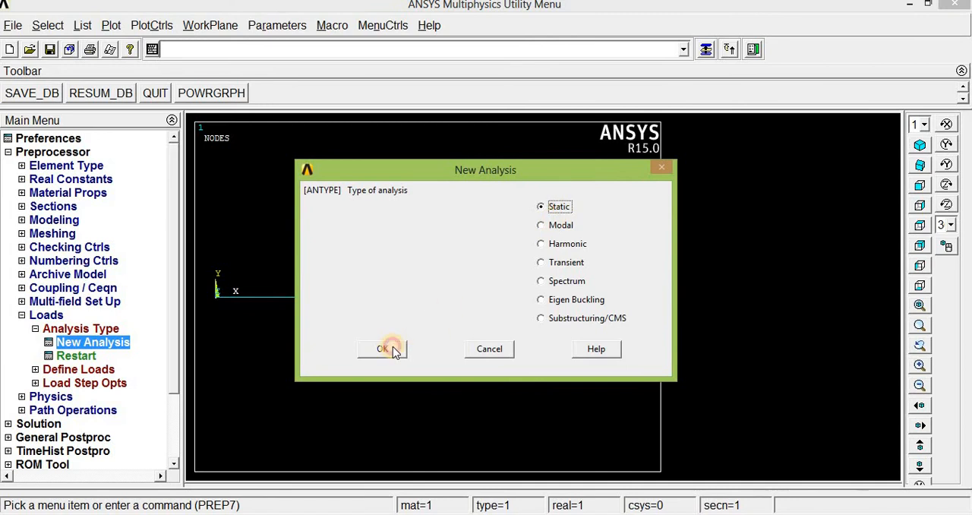
left_click(382, 349)
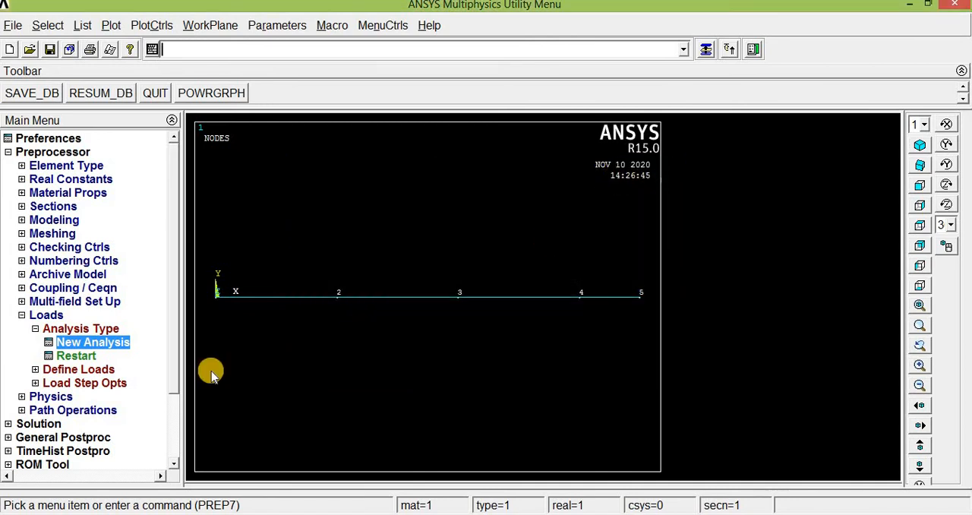
Constrain the UY displacement at nodes 1 and 4, matching the supports in the exercise picture.
left_click(74, 370)
left_click(71, 370)
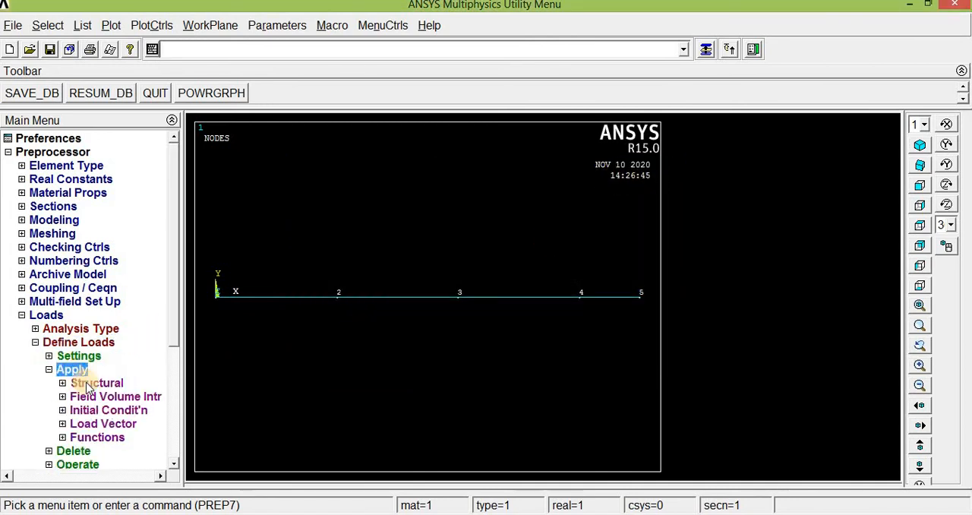
left_click(93, 382)
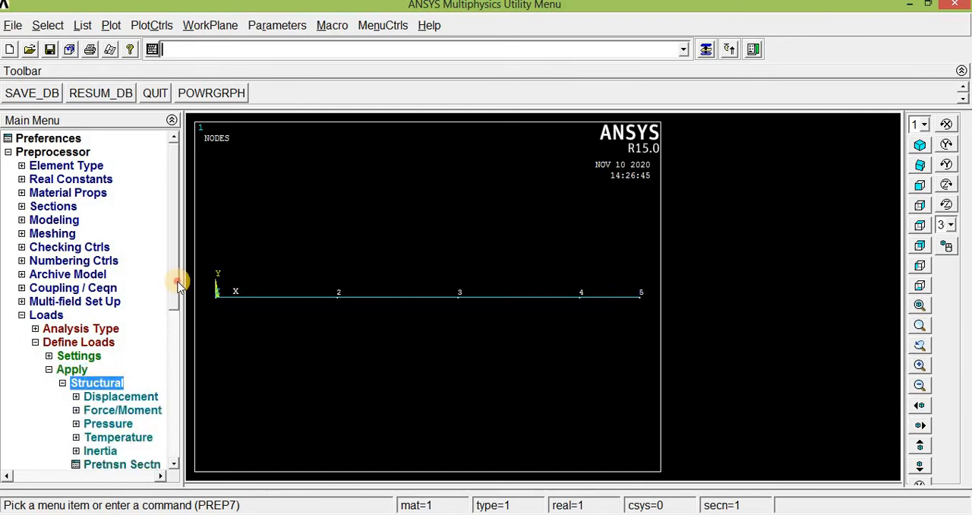
left_click_drag(178, 284, 173, 357)
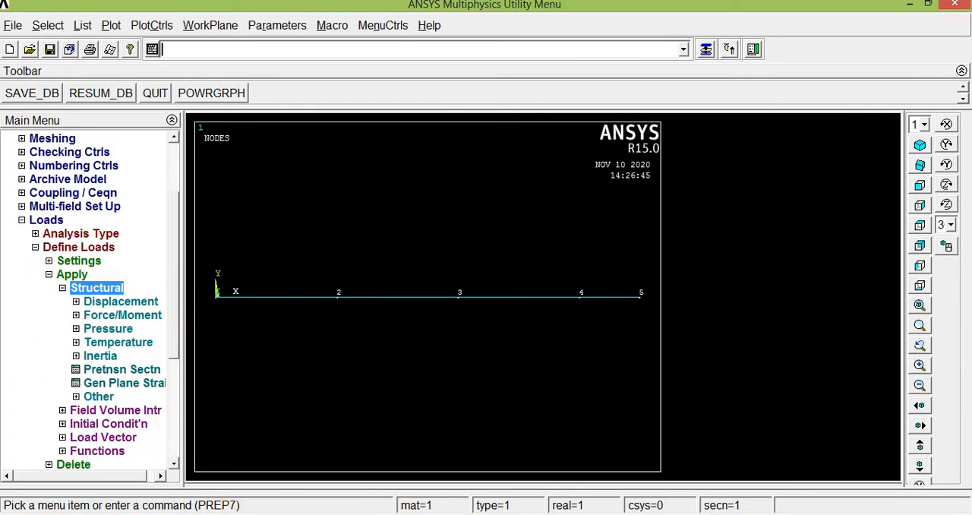
left_click(418, 514)
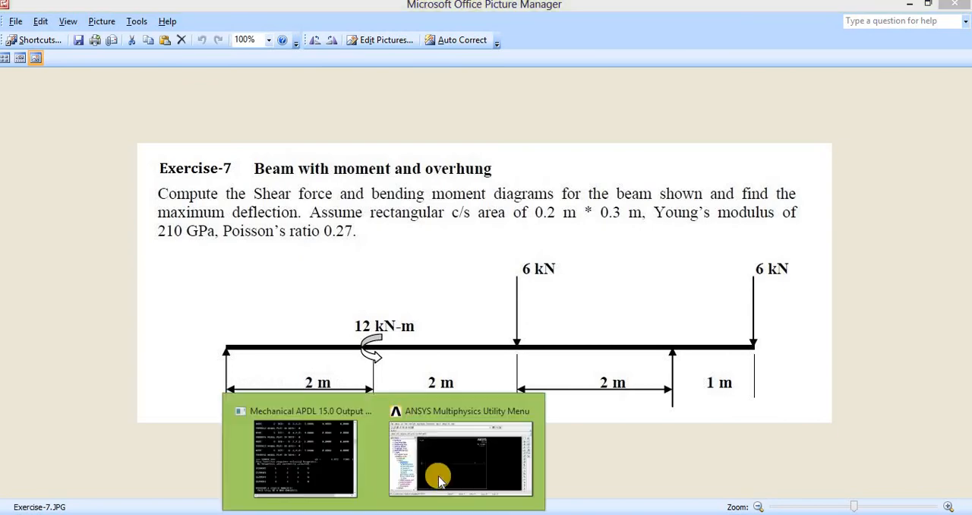
left_click(441, 471)
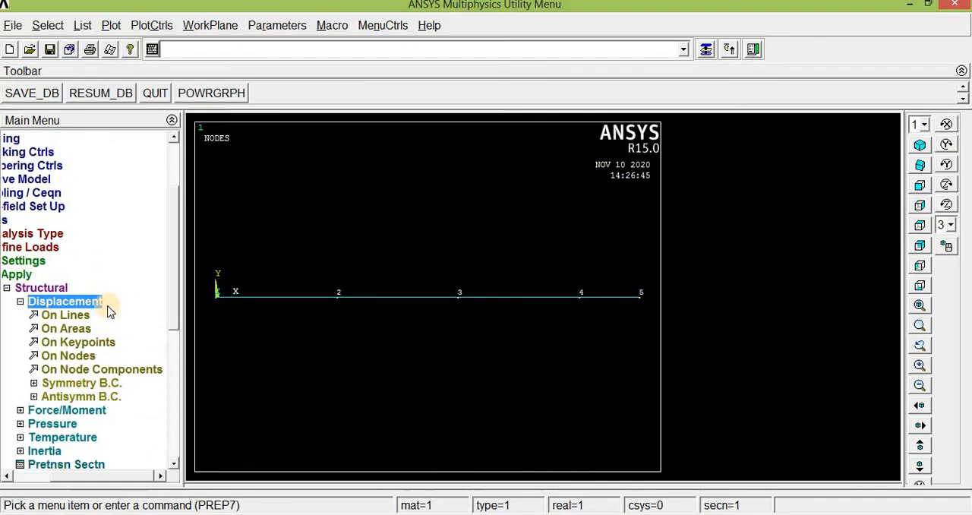
left_click(78, 356)
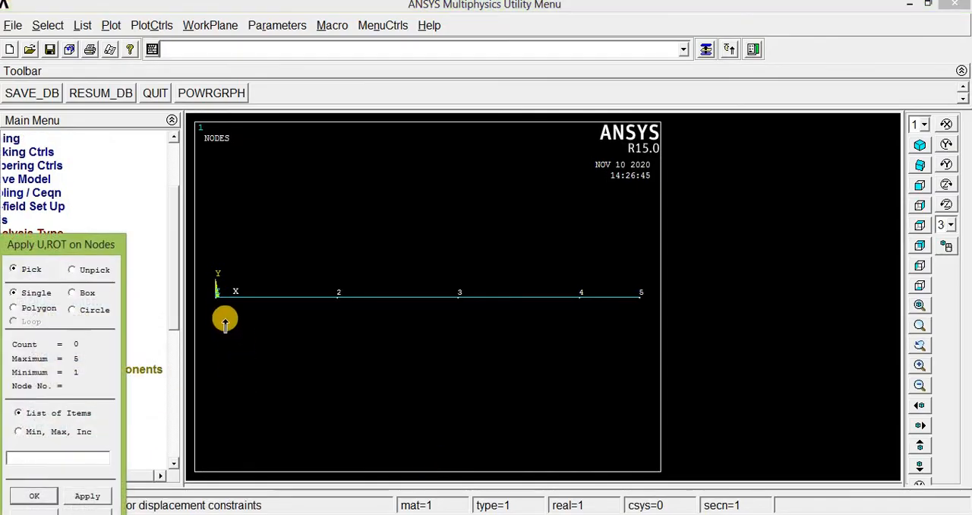
left_click(216, 297)
left_click(589, 313)
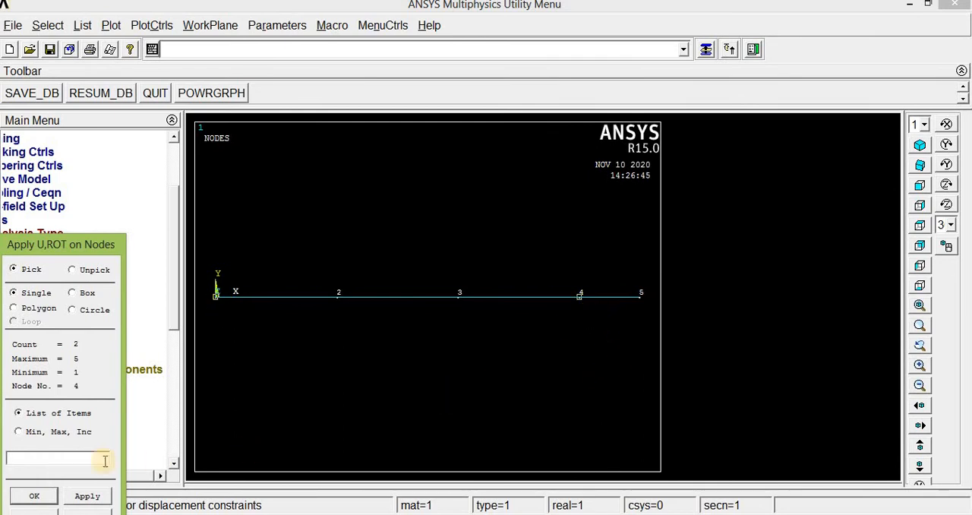
left_click(35, 495)
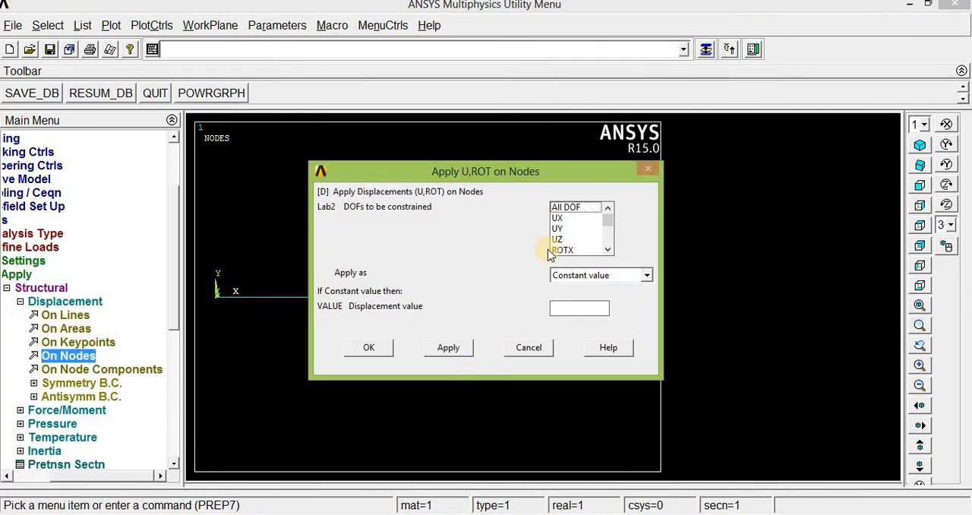
left_click(559, 228)
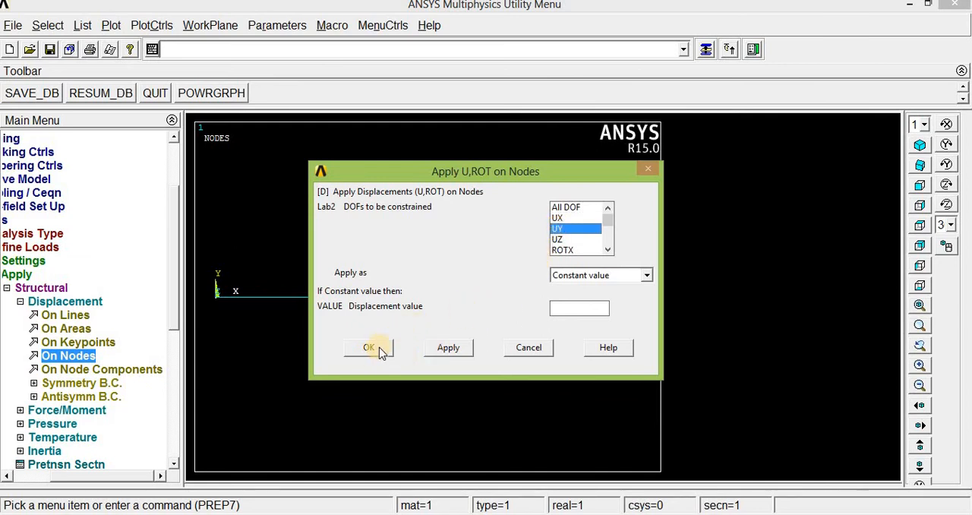
left_click_drag(509, 165, 577, 57)
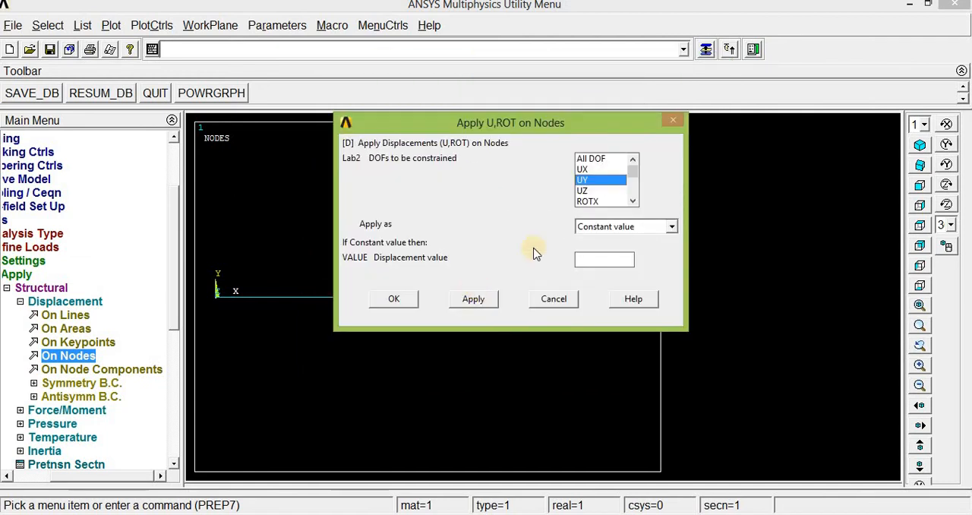
left_click(394, 298)
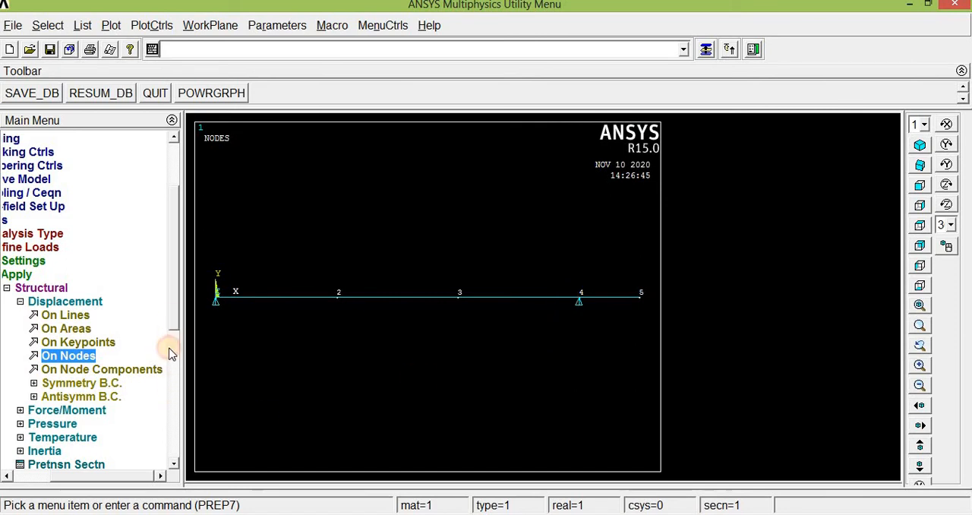
Apply a constant FY force of -6000 at nodes 3 and 5, following the point loads in the exercise picture.
scroll(170, 354, "down", 2)
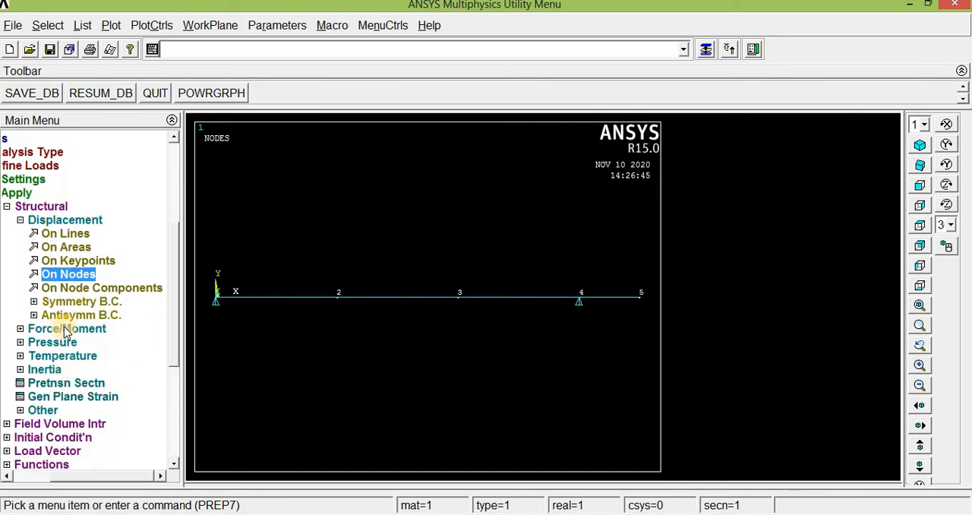
left_click(198, 514)
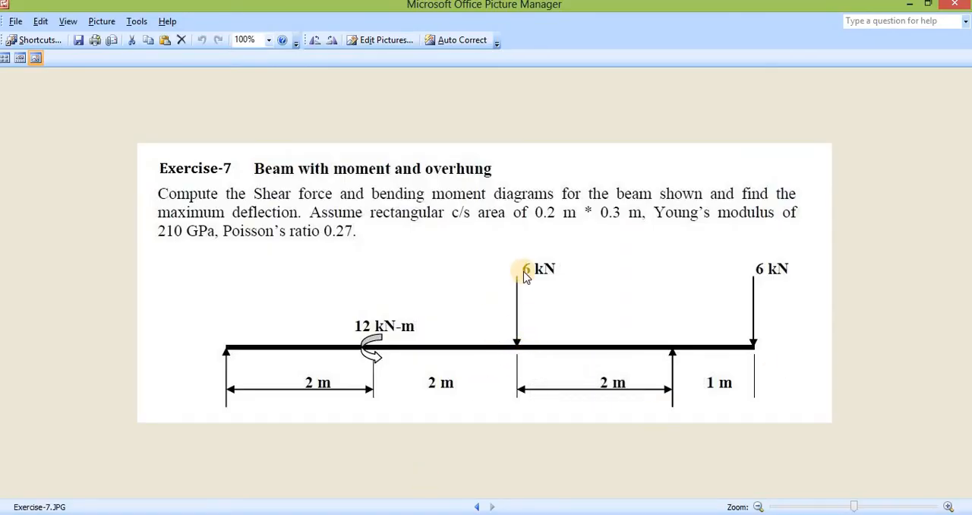
key("alt+Tab")
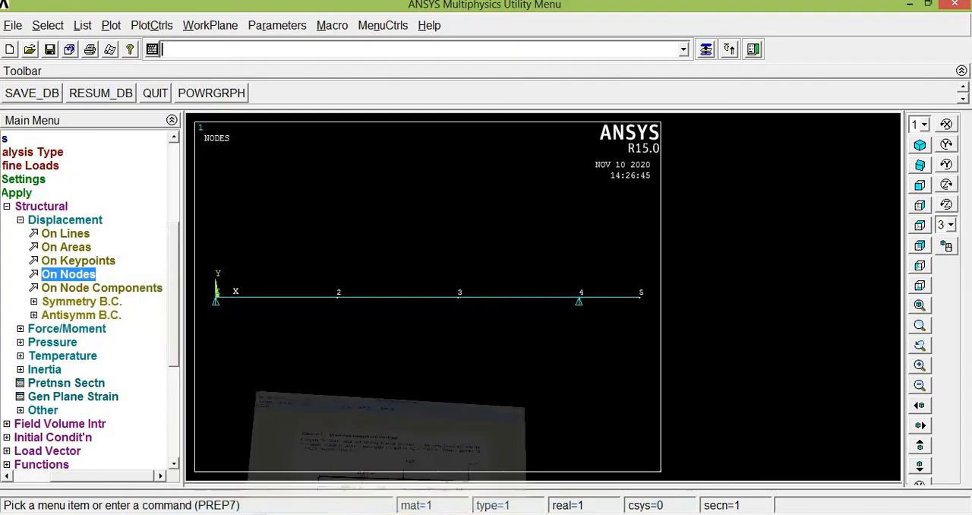
left_click(76, 327)
left_click(112, 261)
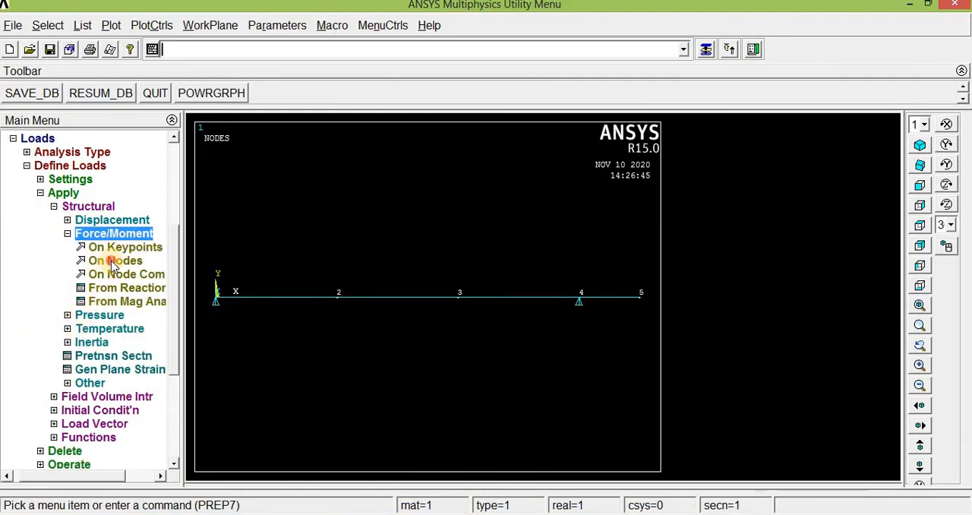
left_click(476, 313)
left_click(633, 310)
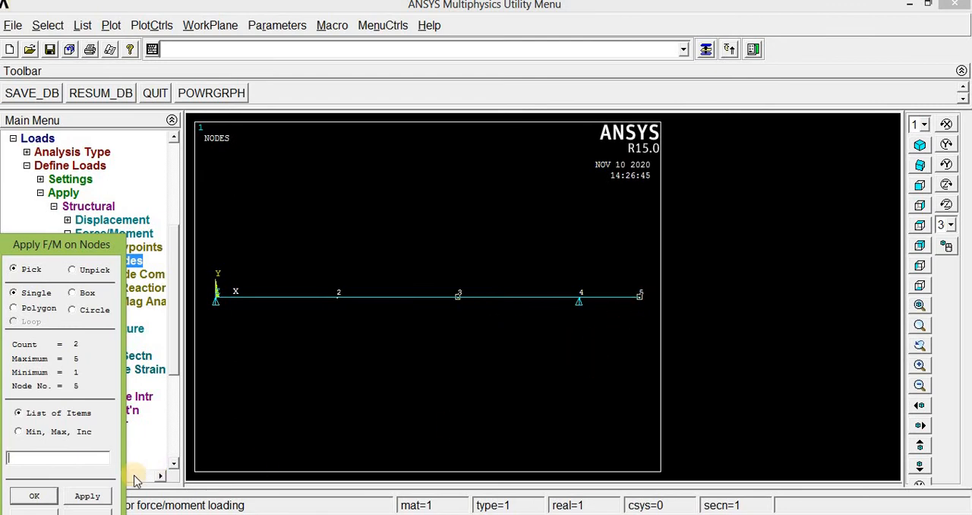
left_click(34, 495)
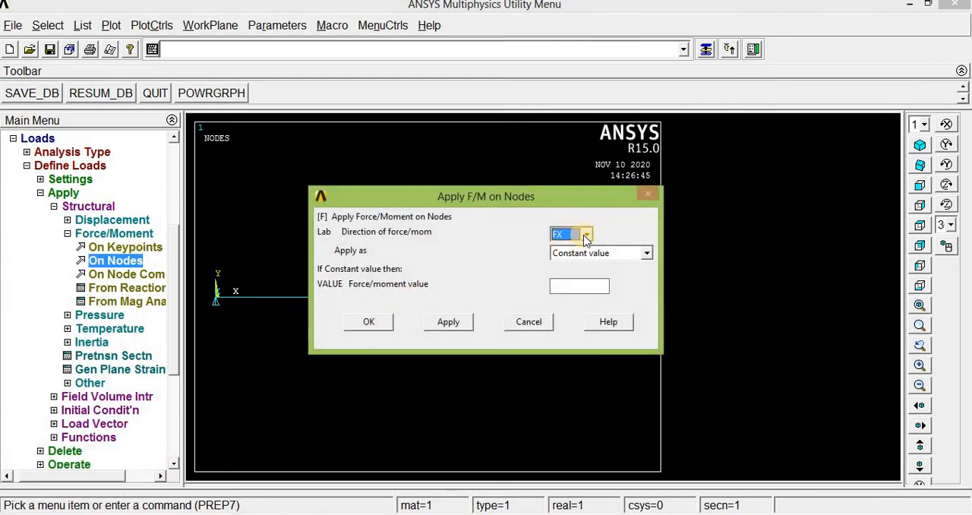
left_click(588, 235)
left_click(564, 256)
left_click(564, 287)
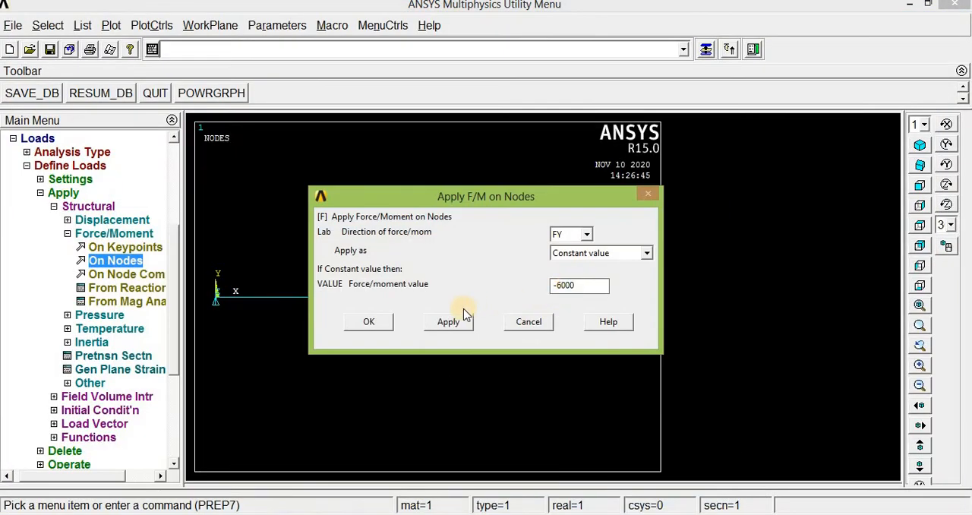
left_click(369, 322)
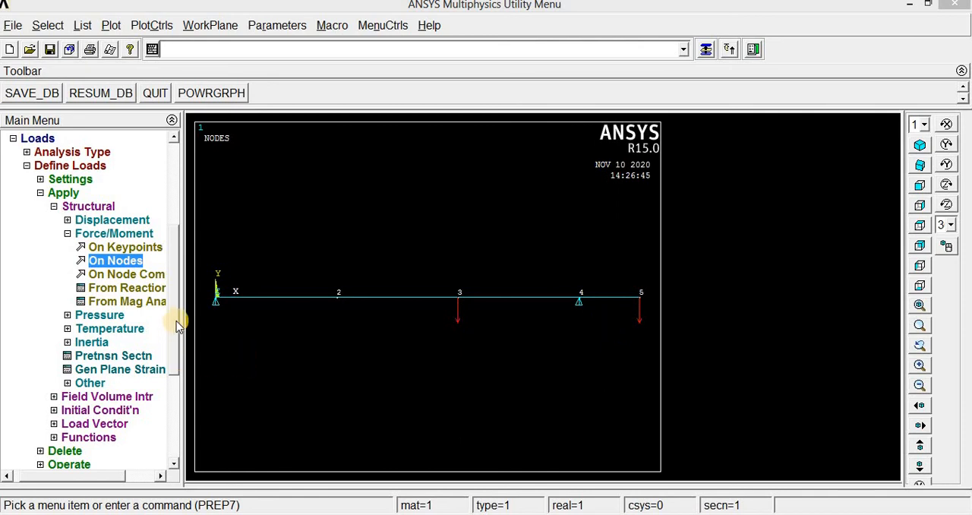
Apply a constant MZ moment of 12000 at node 2, following the moment in the exercise picture.
left_click(334, 514)
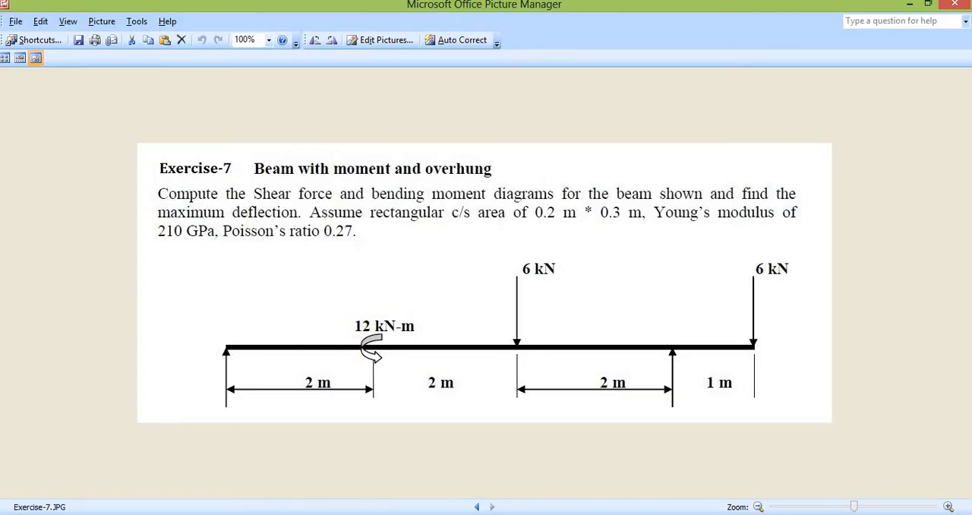
left_click(349, 514)
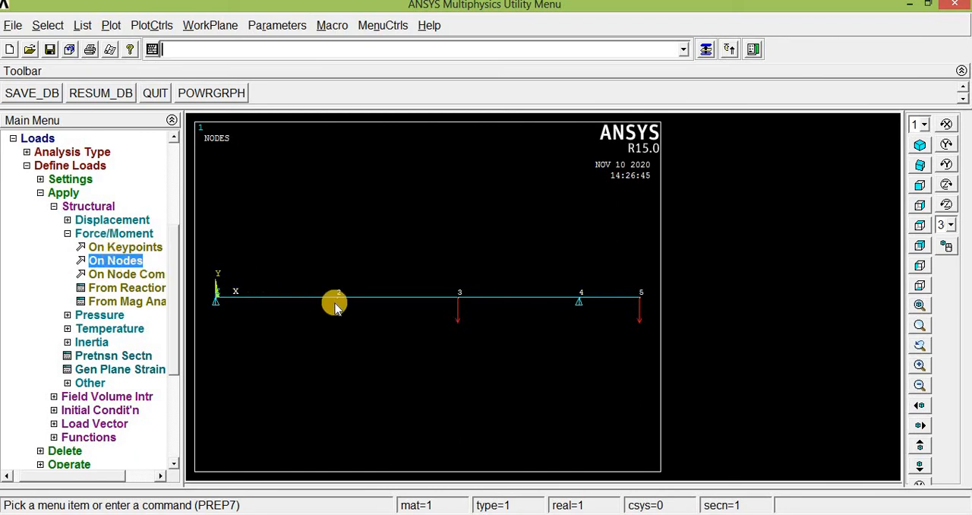
left_click(125, 266)
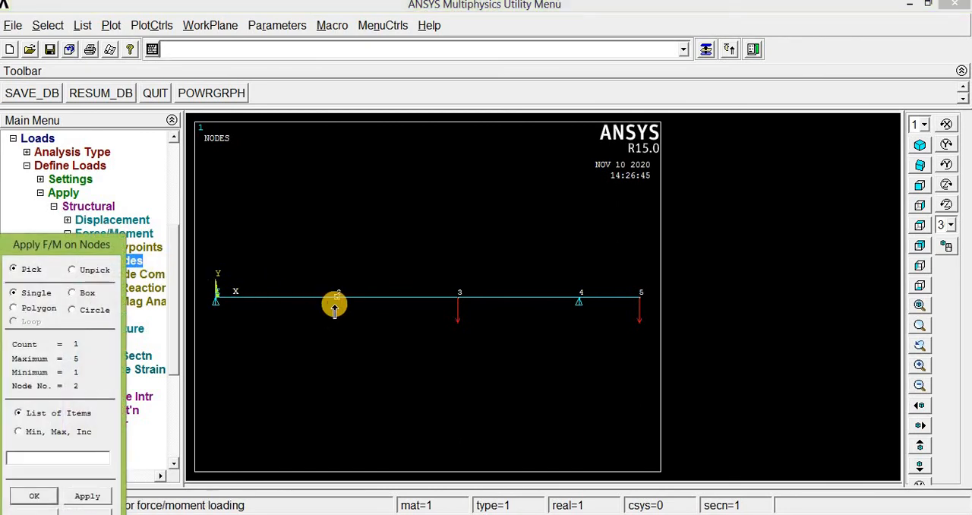
left_click(35, 495)
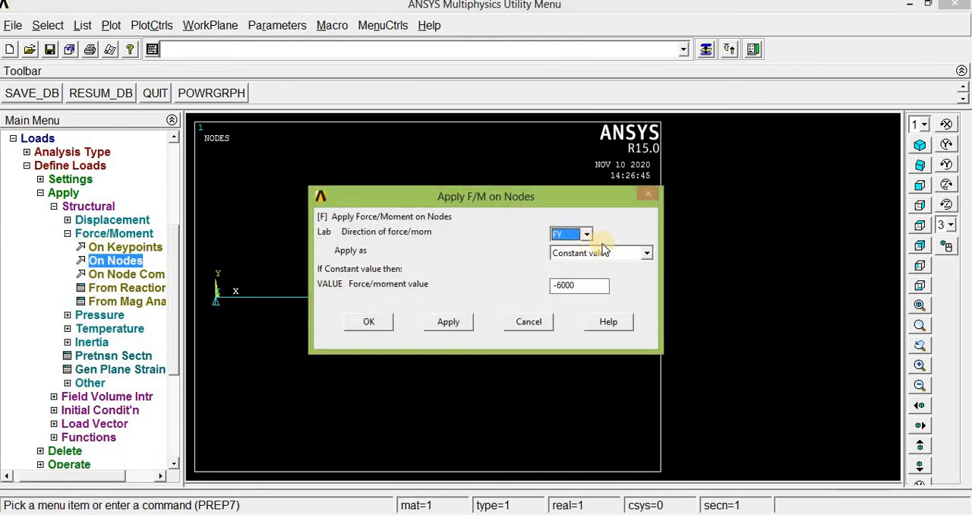
left_click(586, 234)
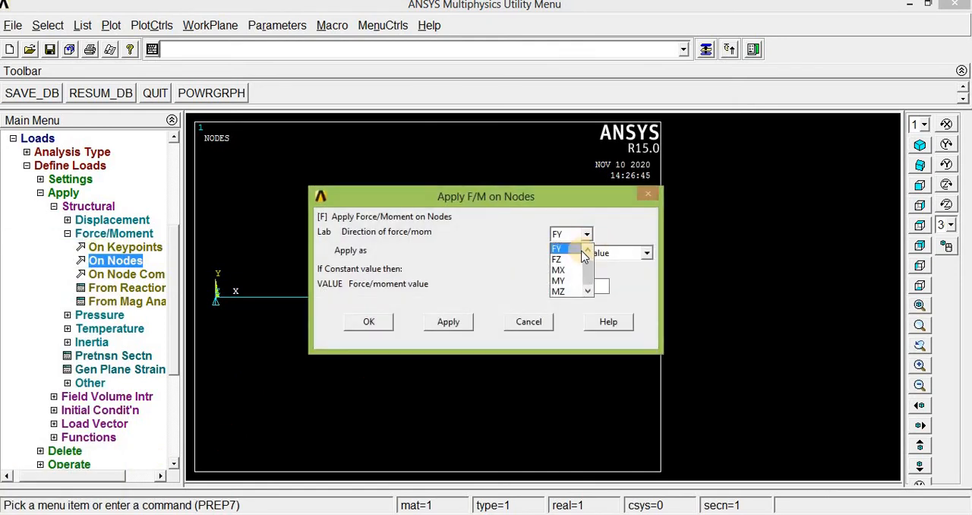
left_click(560, 293)
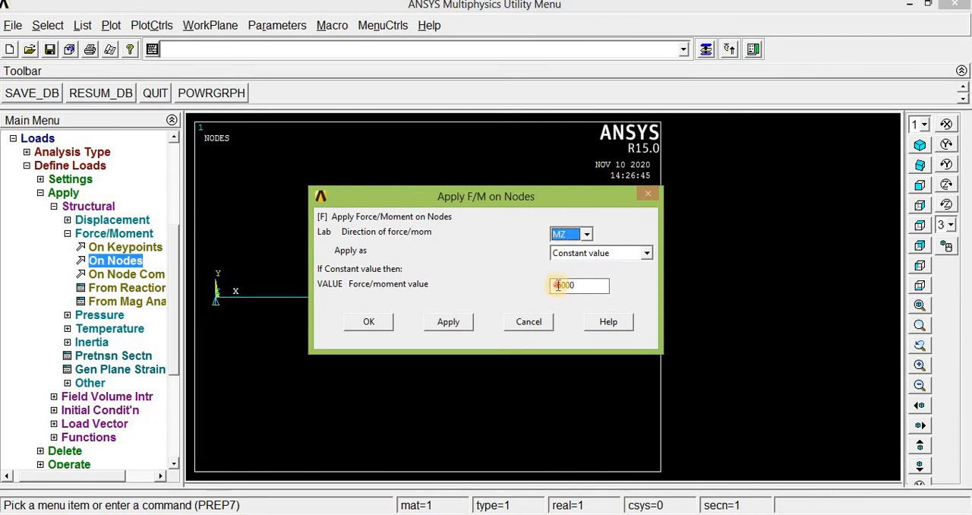
left_click_drag(559, 285, 585, 285)
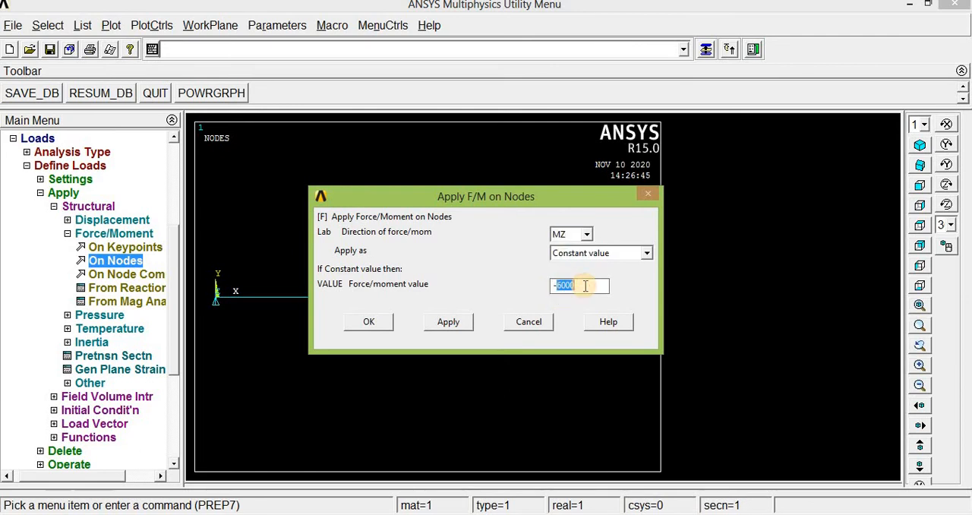
type("12")
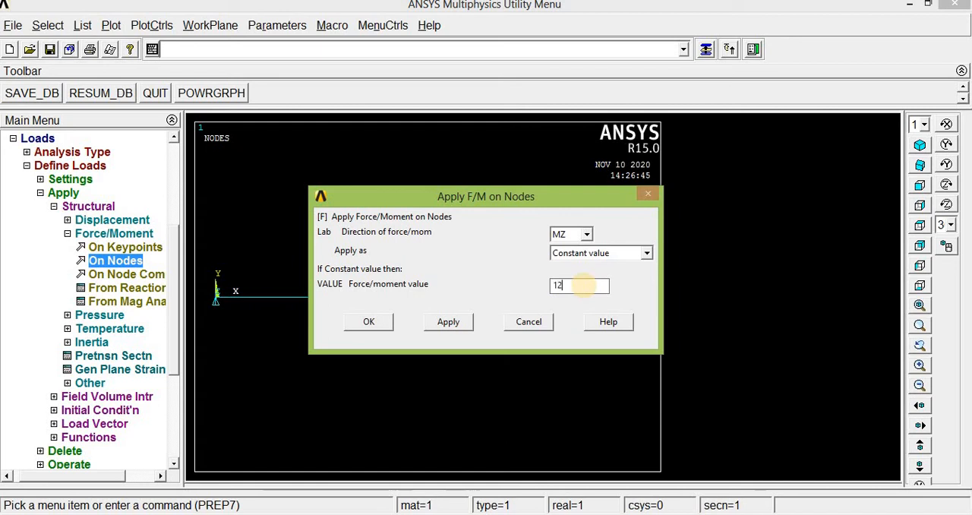
type("000")
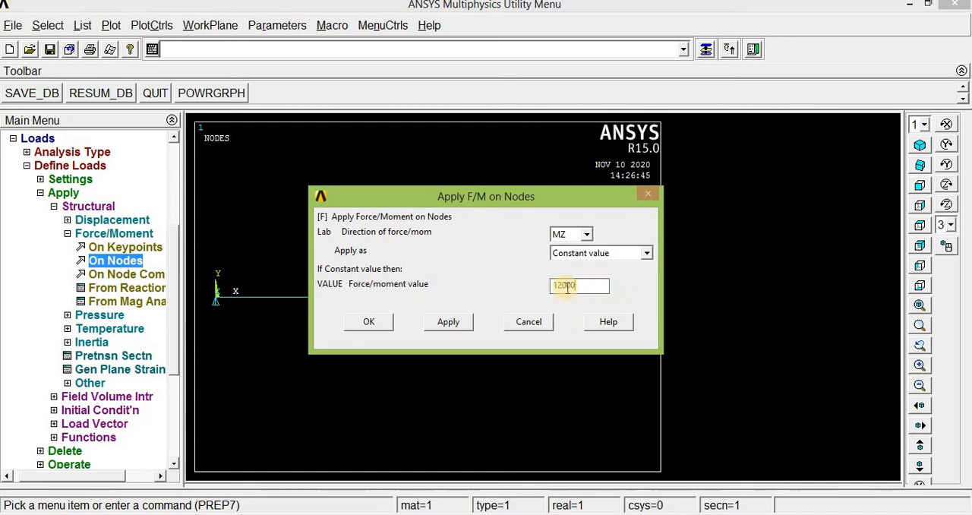
left_click(367, 324)
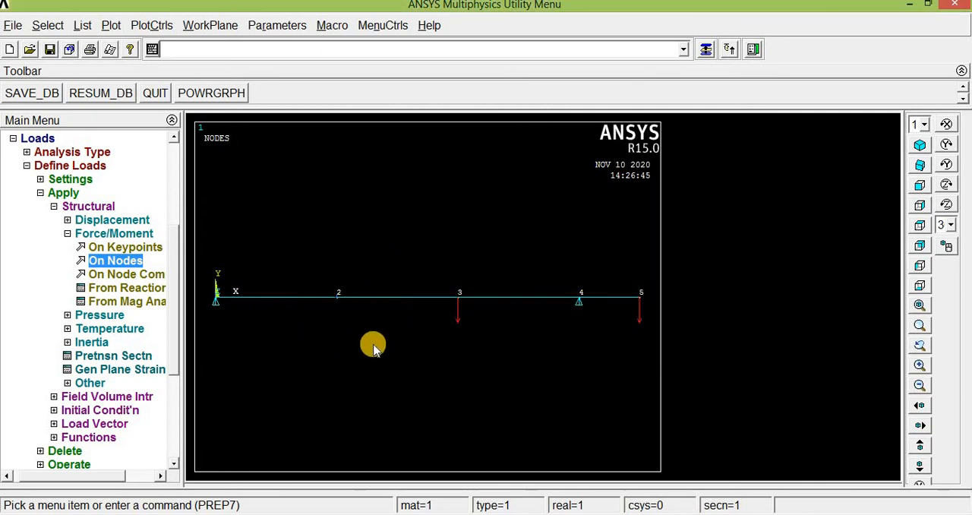
Solve the current load step of the beam and dismiss the solution note and status listing.
left_click_drag(174, 347, 175, 395)
left_click(32, 424)
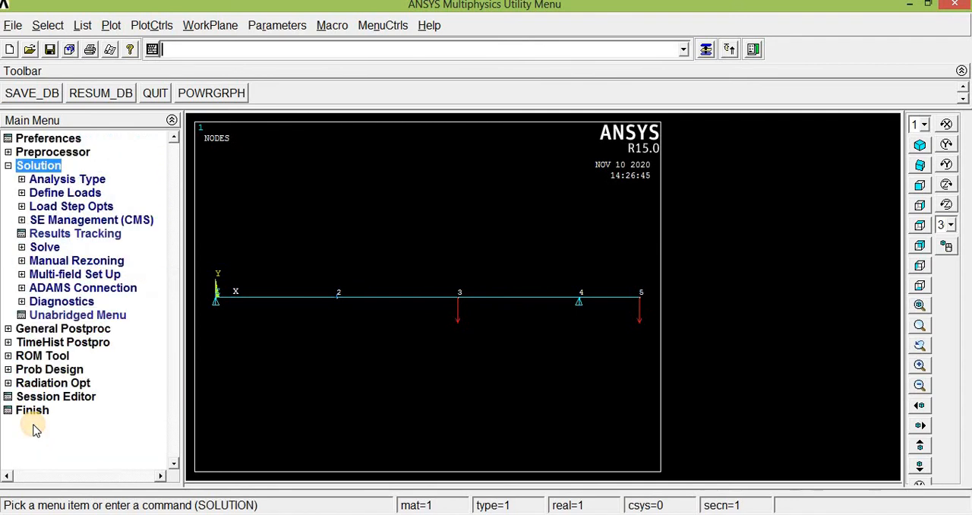
left_click(39, 249)
left_click(73, 260)
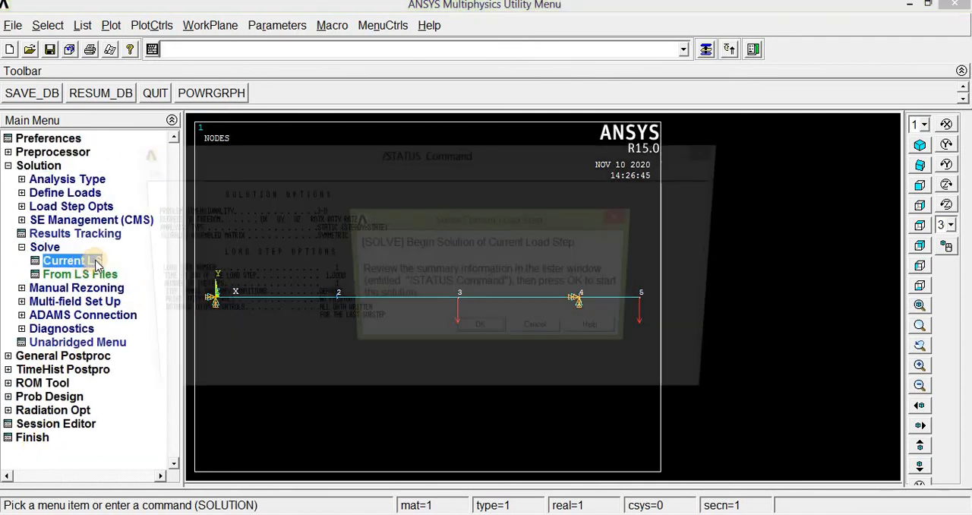
left_click(477, 331)
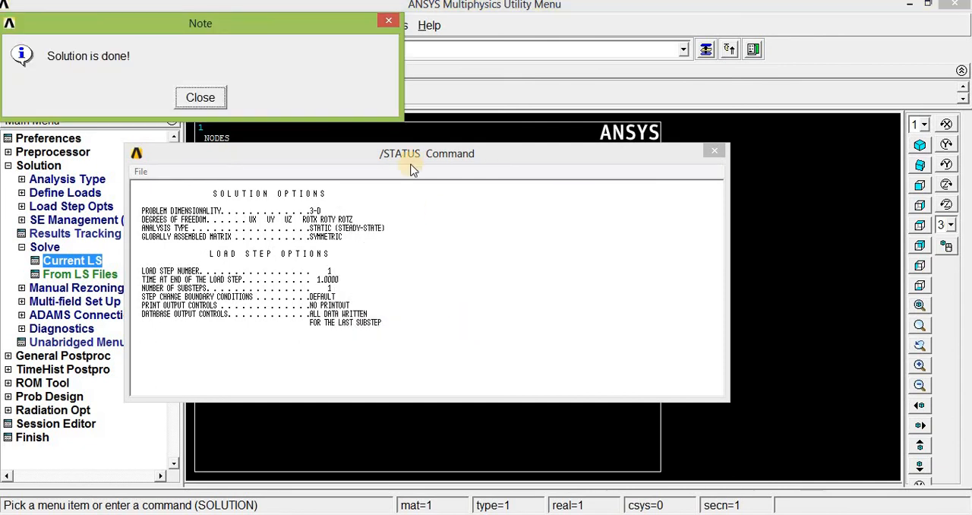
left_click(200, 98)
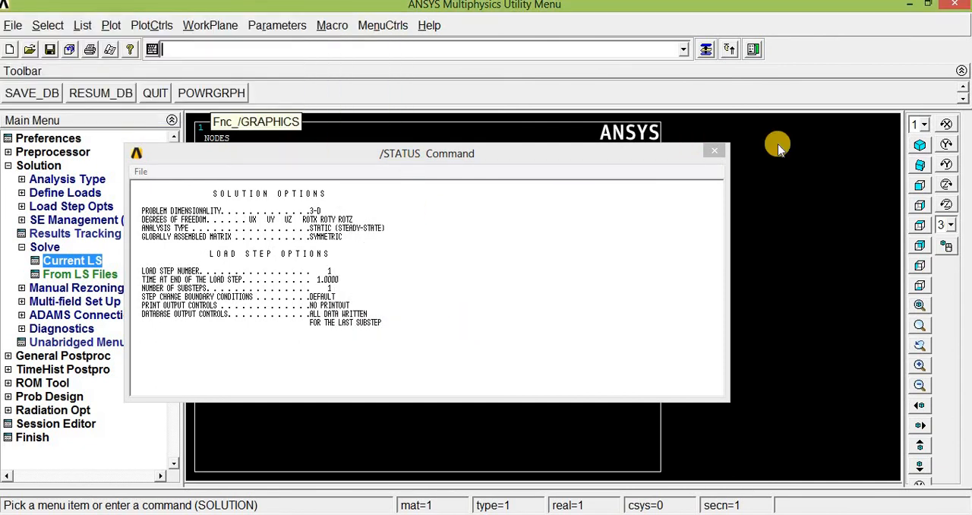
left_click(722, 150)
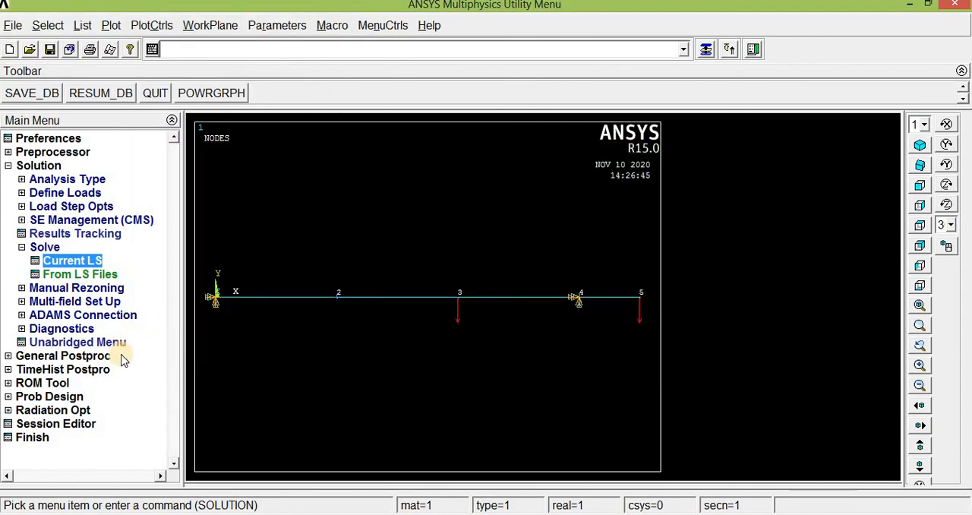
Plot the nodal solution contour of the displacement vector sum with the deformed shape only.
left_click(57, 356)
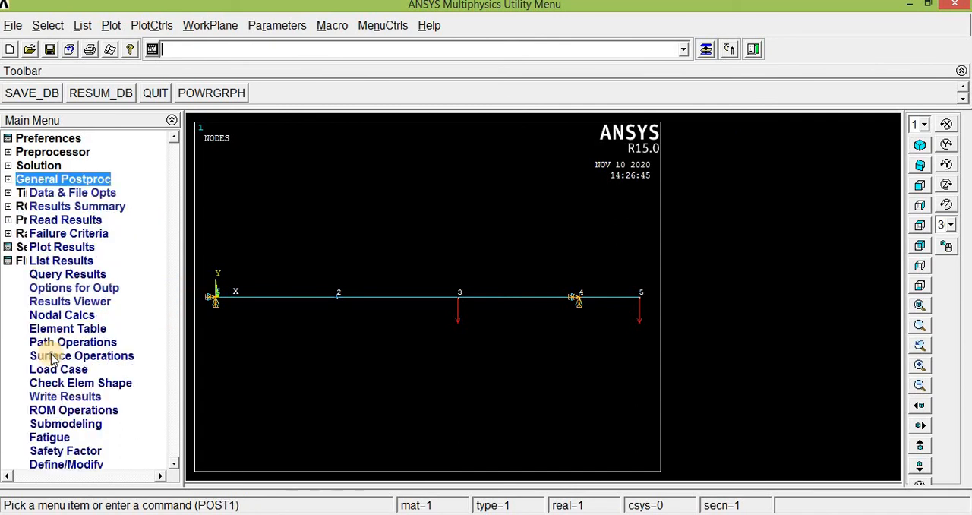
left_click(64, 250)
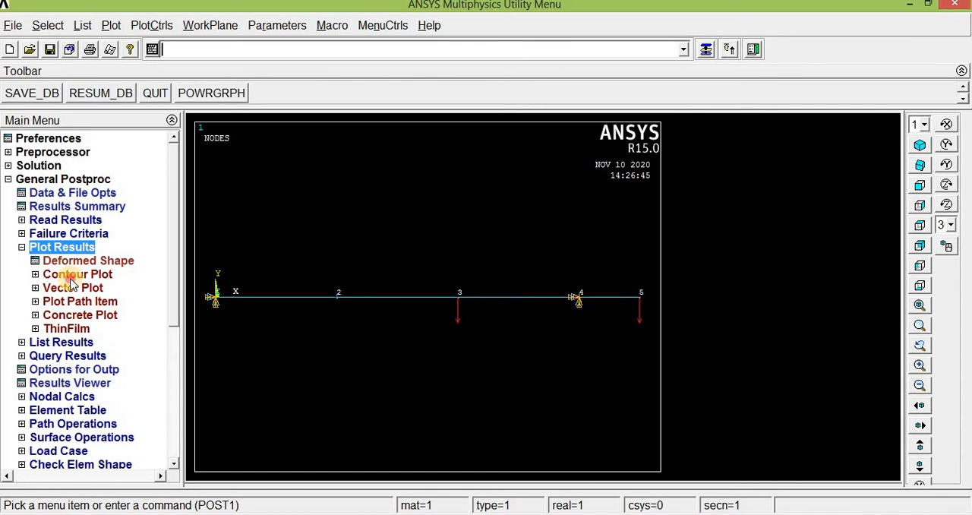
left_click(66, 276)
left_click(76, 289)
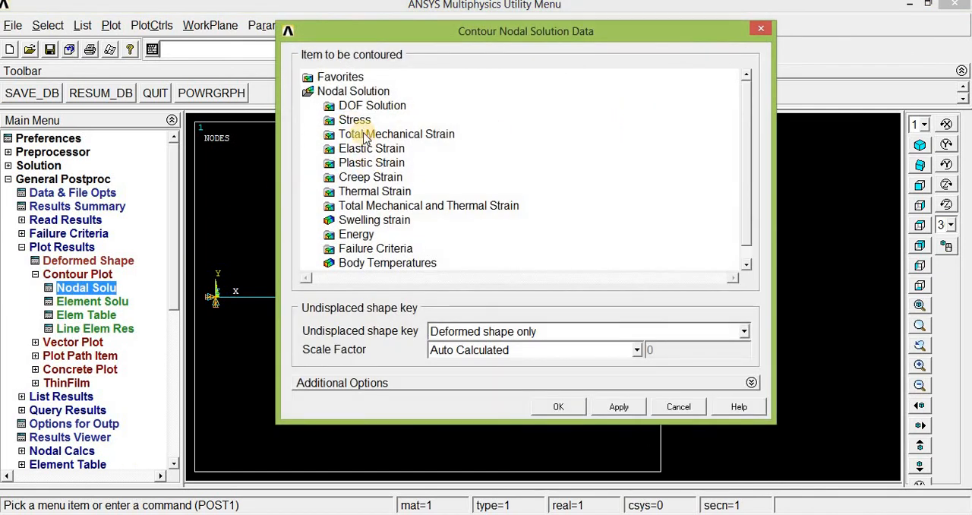
left_click(364, 108)
left_click(365, 108)
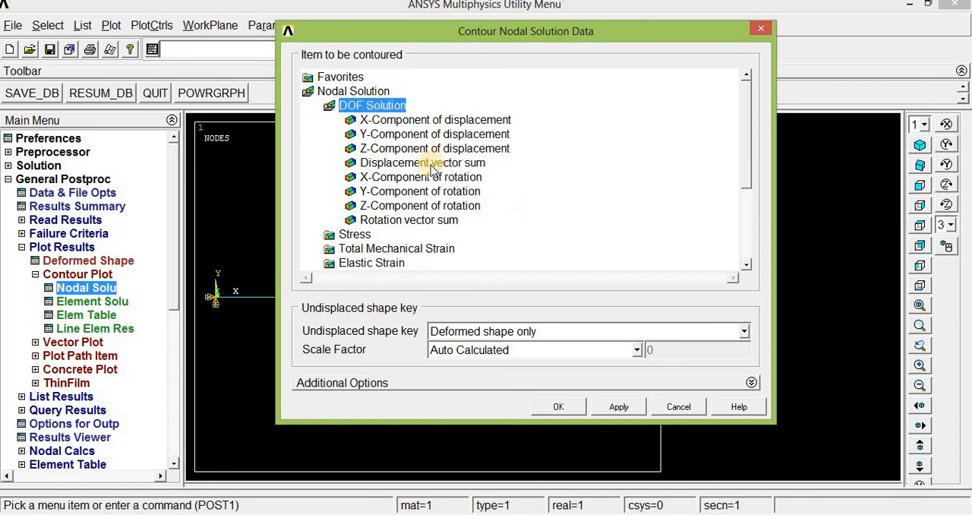
left_click(431, 164)
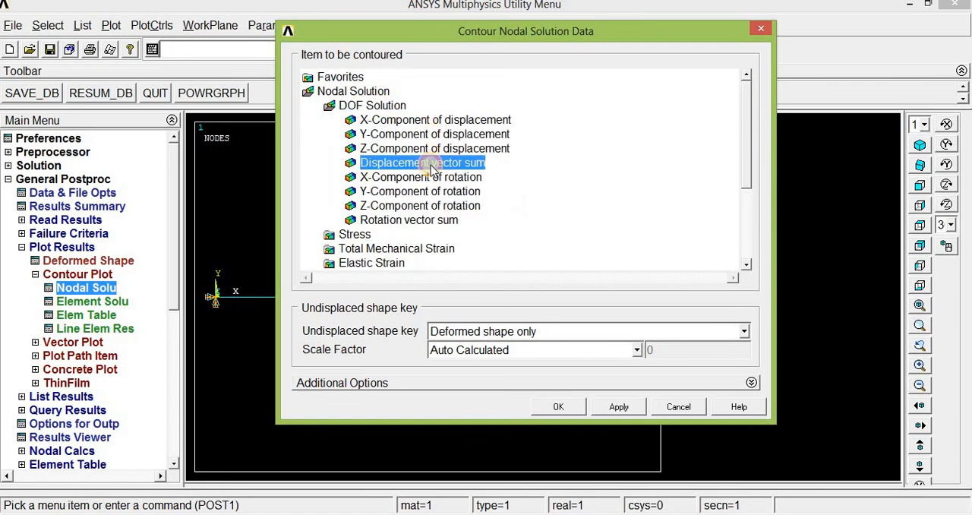
left_click(558, 407)
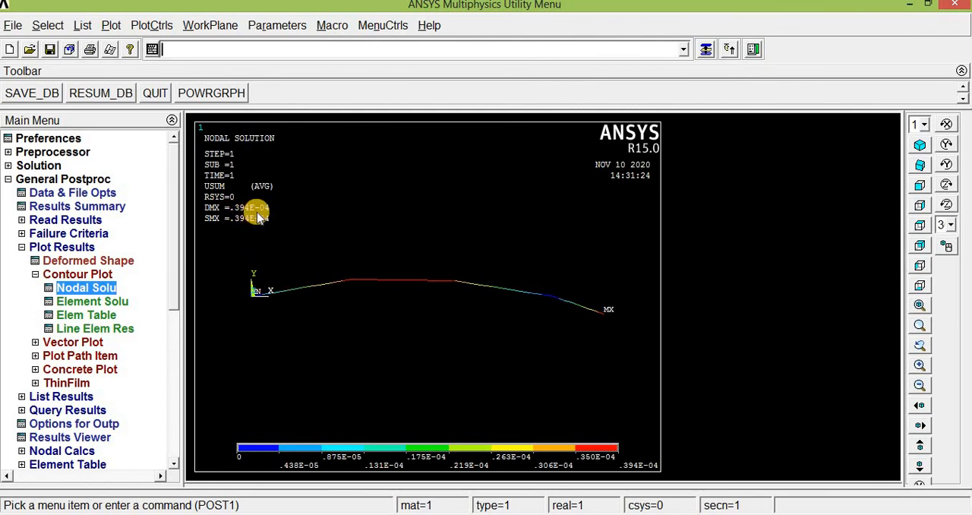
Turn on the display of element shapes based on real constant descriptions for the displacement contour plot.
left_click(152, 25)
mouse_move(191, 115)
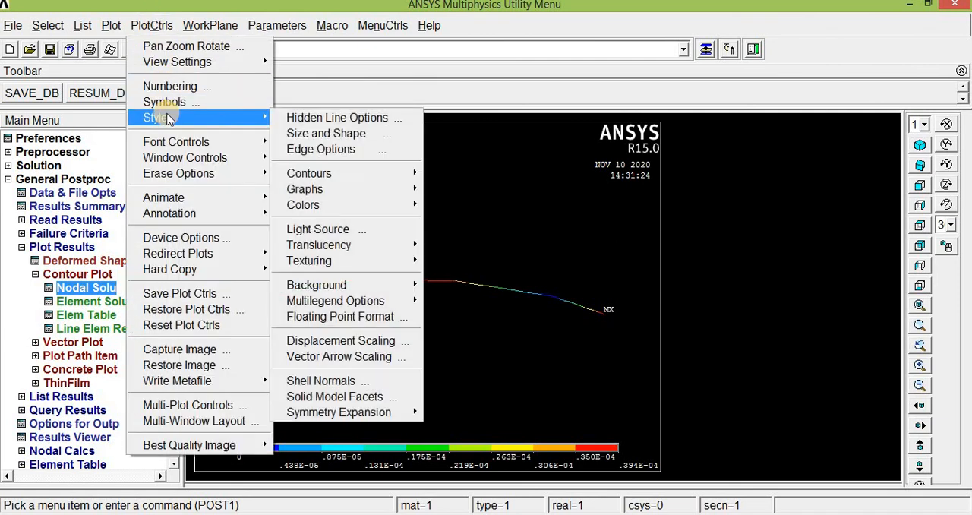
left_click(307, 133)
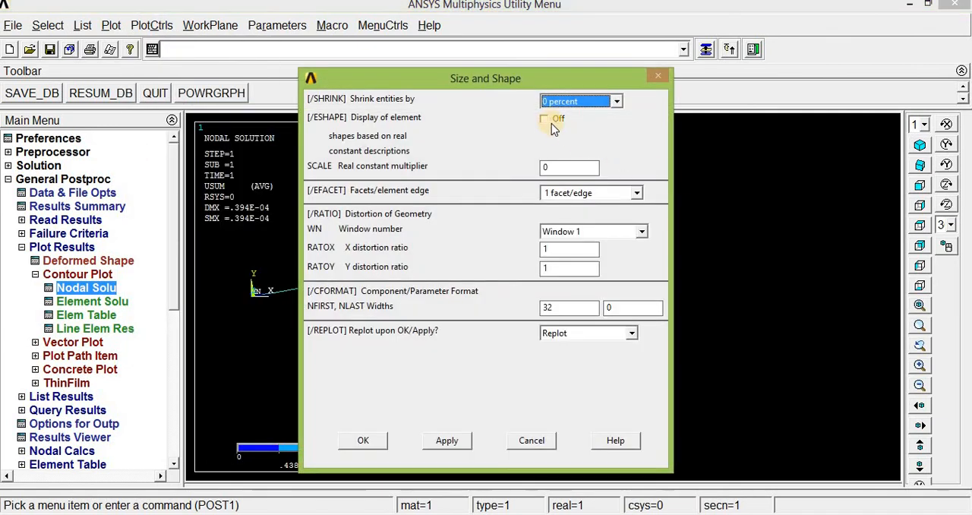
left_click(544, 119)
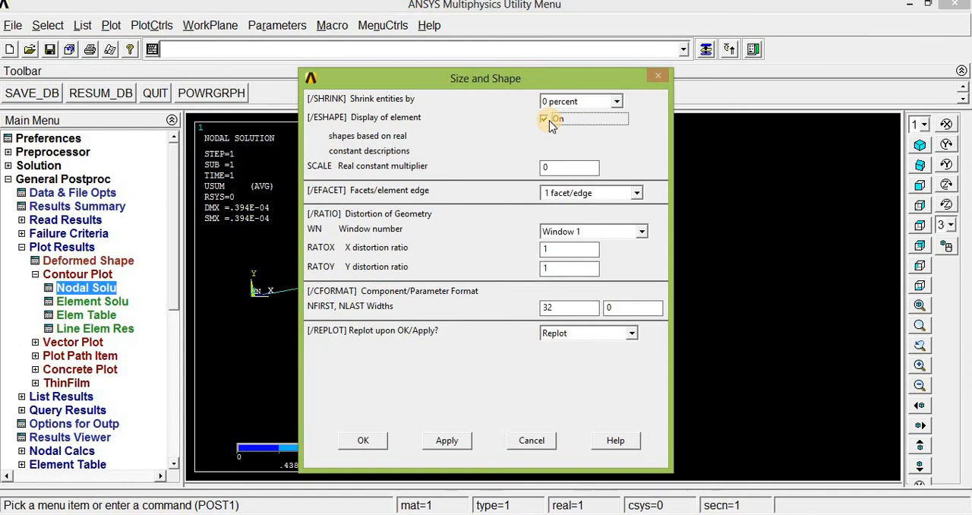
left_click(372, 444)
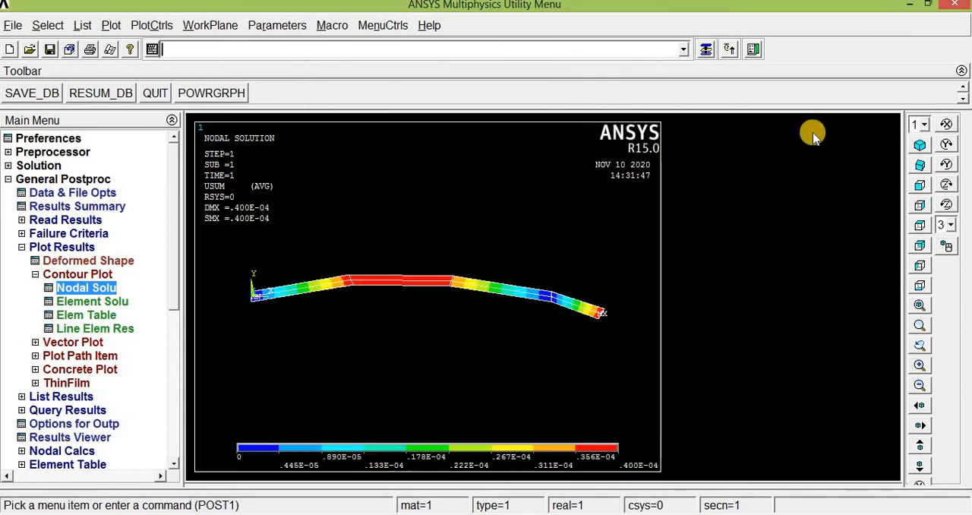
left_click(917, 166)
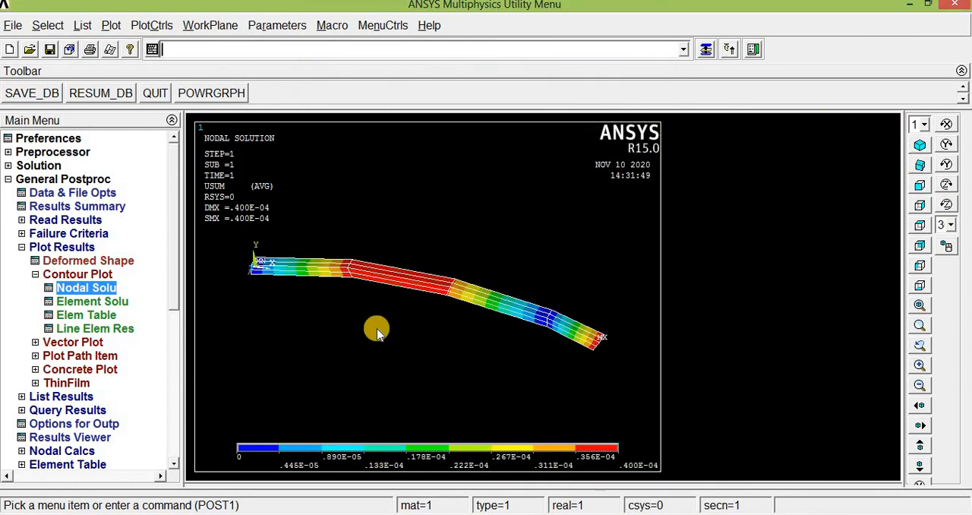